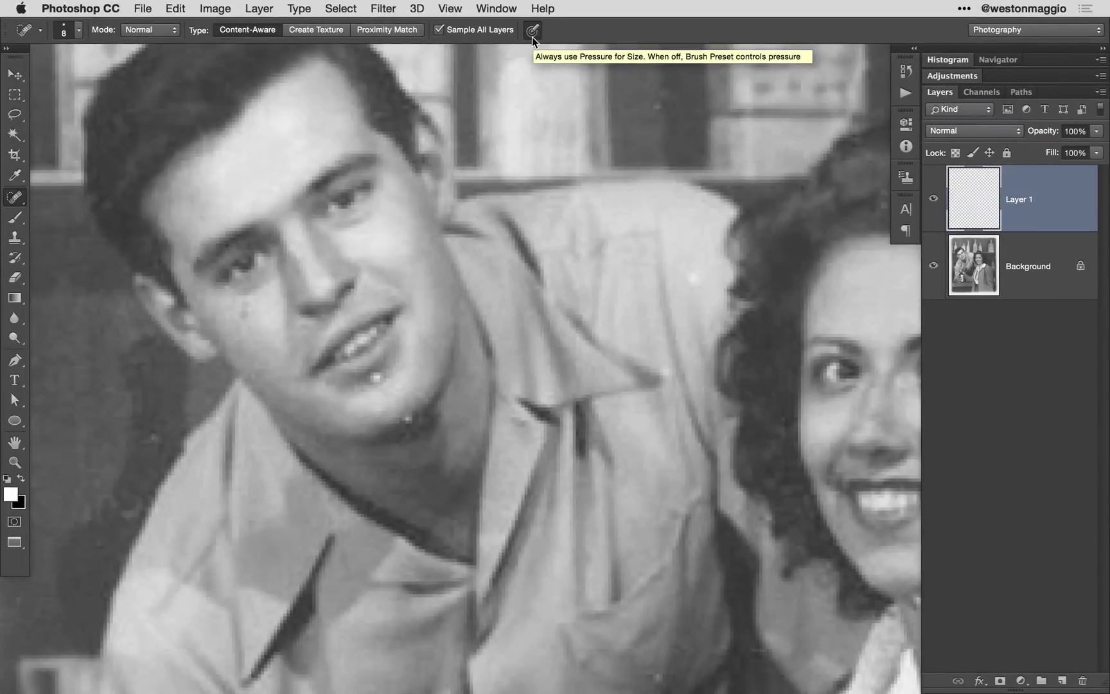
Enable pen pressure for size and heal the light specks on the man's chin
{"action": "left_click", "coordinate": [531, 30]}
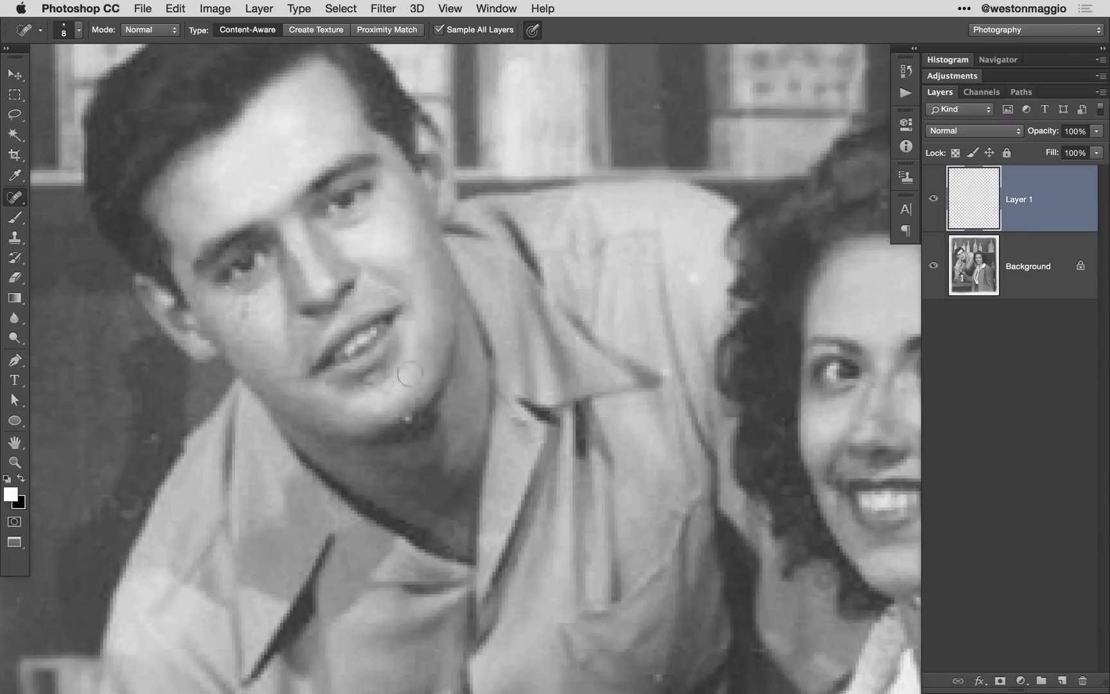
{"action": "left_click", "coordinate": [370, 384]}
{"action": "left_click", "coordinate": [411, 423]}
Heal a further dust speck lower in the photo while panning across the couple
{"action": "left_click_drag", "start_coordinate": [181, 401], "coordinate": [300, 254]}
{"action": "left_click_drag", "start_coordinate": [550, 523], "coordinate": [381, 323]}
{"action": "left_click", "coordinate": [455, 570]}
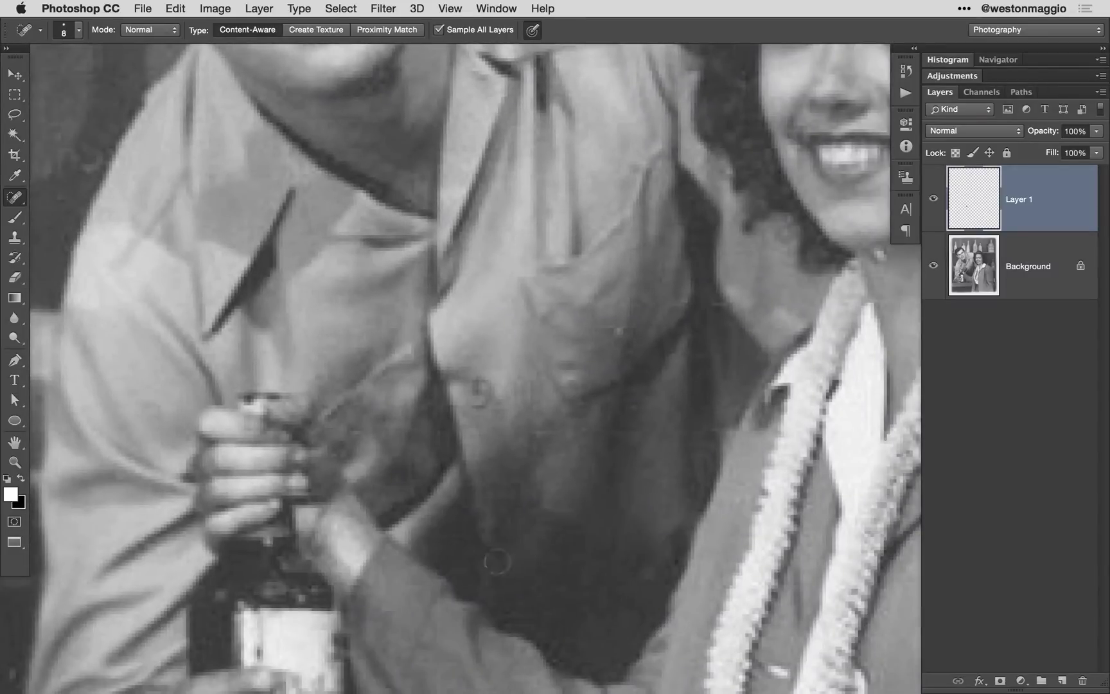
{"action": "left_click_drag", "start_coordinate": [610, 334], "coordinate": [442, 478]}
{"action": "scroll", "coordinate": [442, 478], "scroll_direction": "down", "scroll_amount": 10}
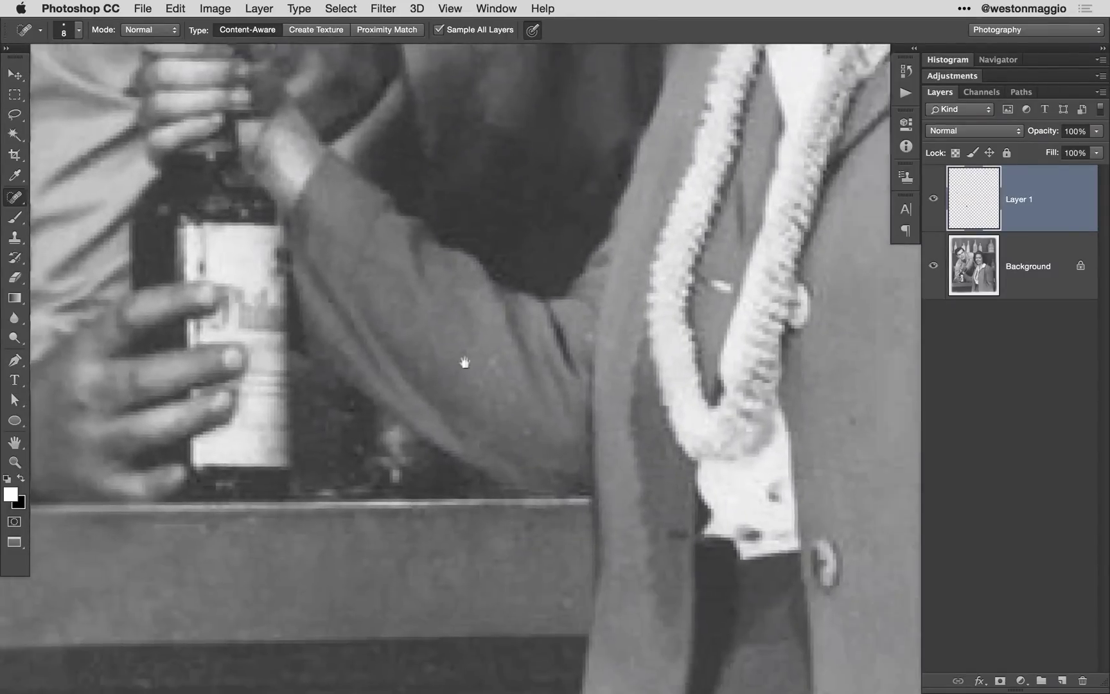
{"action": "scroll", "coordinate": [463, 365], "scroll_direction": "left", "scroll_amount": 5}
{"action": "left_click_drag", "start_coordinate": [553, 111], "coordinate": [531, 447]}
{"action": "left_click_drag", "start_coordinate": [545, 271], "coordinate": [684, 583]}
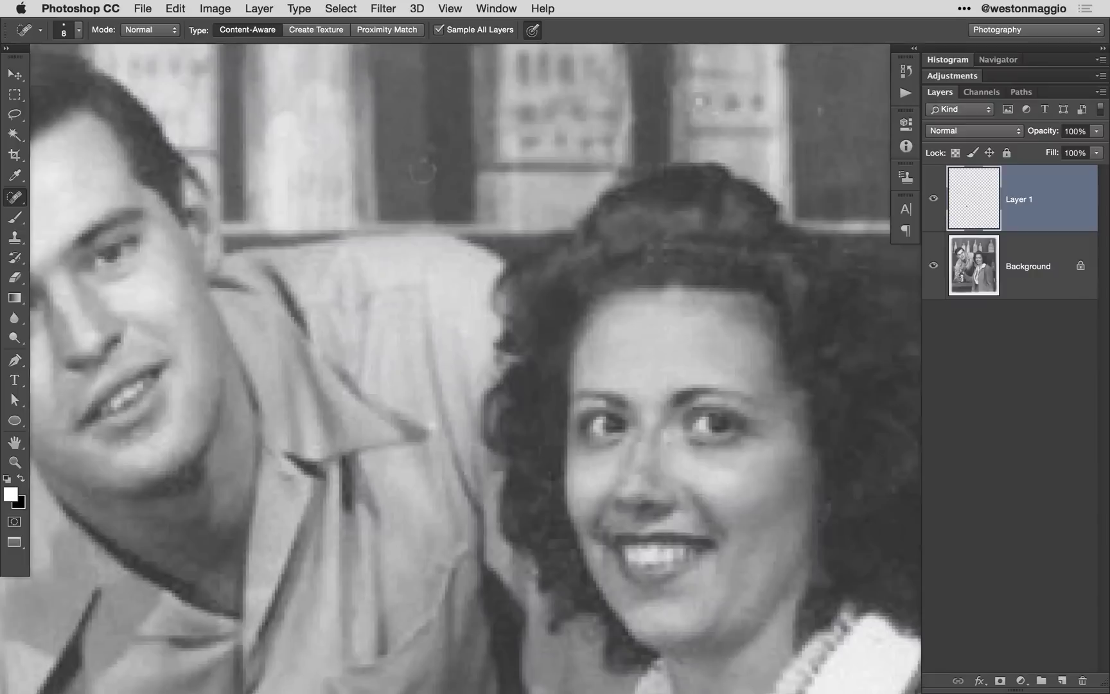
{"action": "left_click_drag", "start_coordinate": [880, 604], "coordinate": [533, 258]}
{"action": "scroll", "coordinate": [533, 258], "scroll_direction": "down", "scroll_amount": 10}
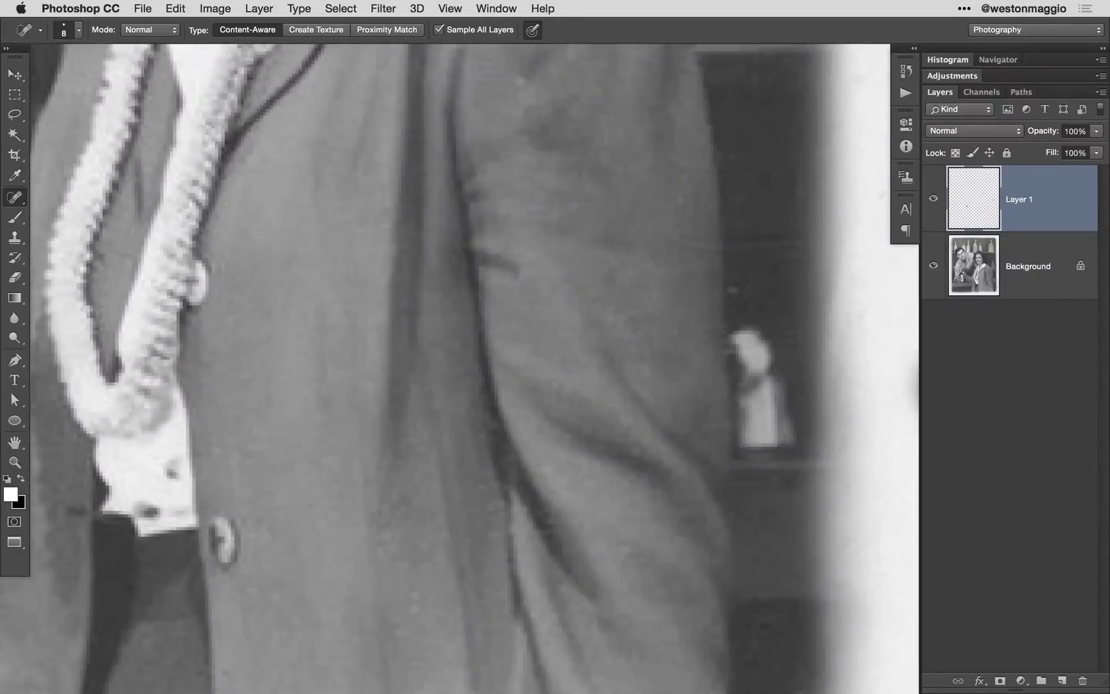
{"action": "scroll", "coordinate": [771, 333], "scroll_direction": "down", "scroll_amount": 3}
{"action": "scroll", "coordinate": [570, 161], "scroll_direction": "up", "scroll_amount": 6}
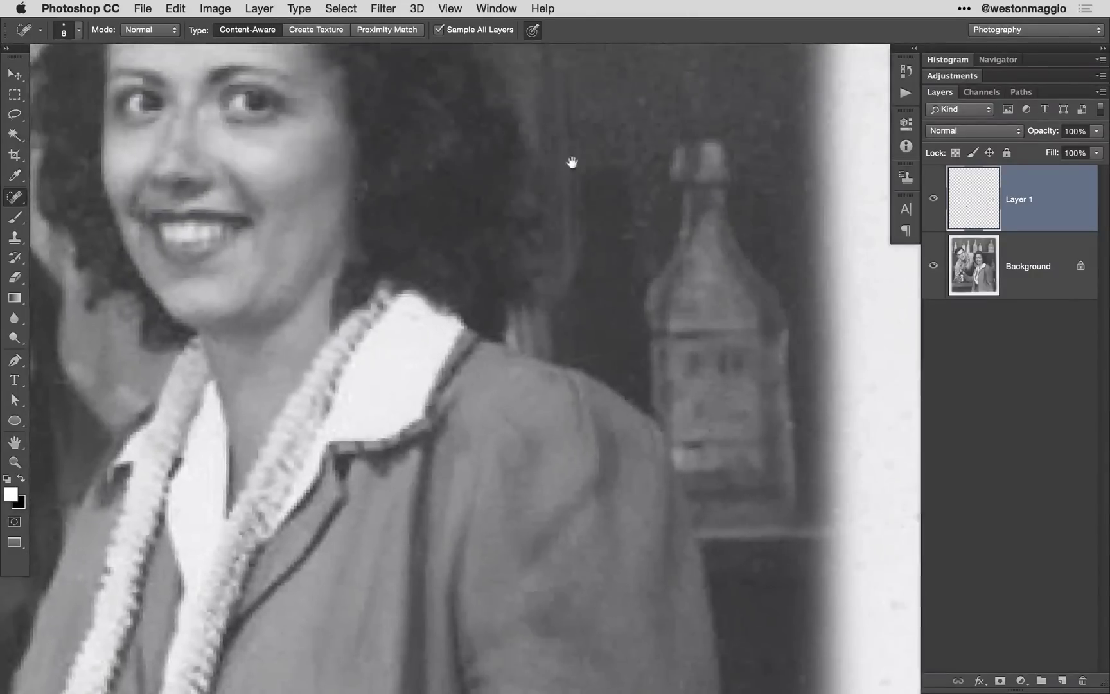
{"action": "scroll", "coordinate": [591, 154], "scroll_direction": "up", "scroll_amount": 3}
{"action": "scroll", "coordinate": [493, 191], "scroll_direction": "down", "scroll_amount": 3}
{"action": "scroll", "coordinate": [488, 384], "scroll_direction": "down", "scroll_amount": 3}
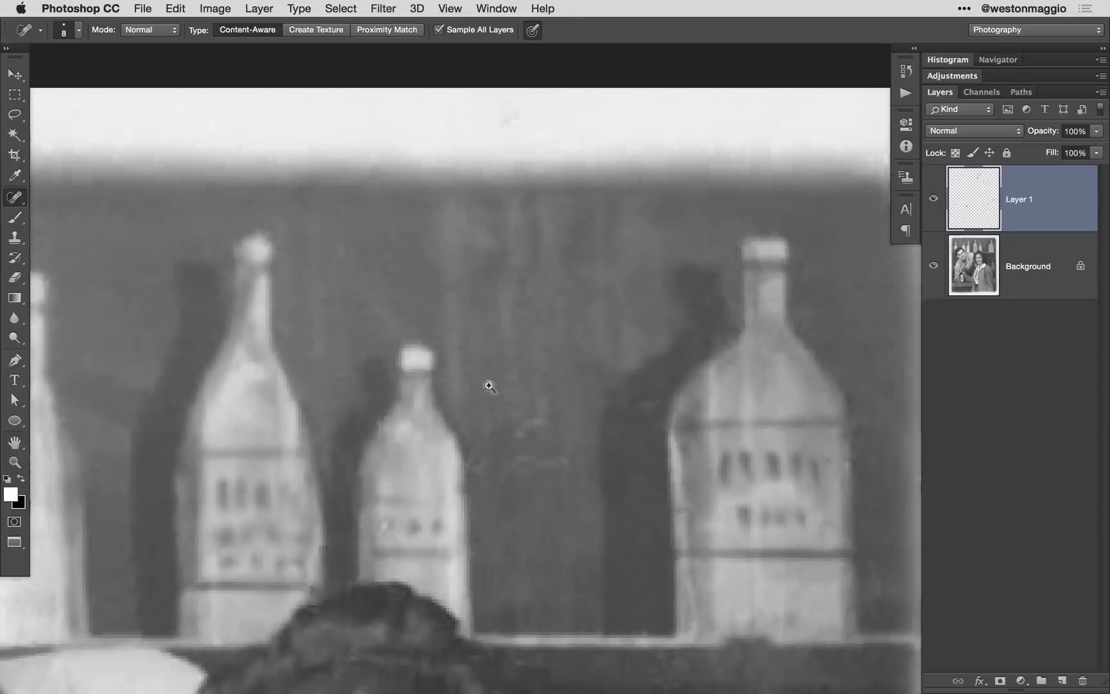
Center the whole photo in view and hide Layer 1 to compare before and after
{"action": "left_click_drag", "start_coordinate": [469, 386], "coordinate": [453, 389]}
{"action": "left_click_drag", "start_coordinate": [470, 491], "coordinate": [592, 306]}
{"action": "left_click_drag", "start_coordinate": [710, 569], "coordinate": [673, 452]}
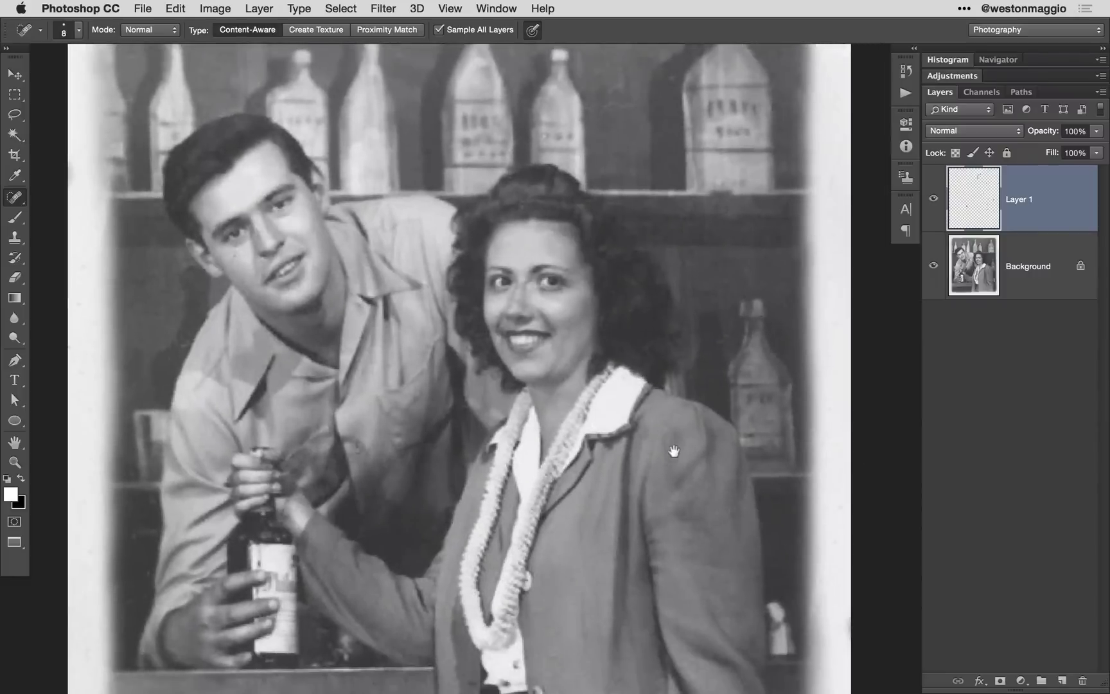
{"action": "left_click", "coordinate": [933, 197]}
Show Layer 1 again, stamp all visible layers into a new layer, and delete Layer 1
{"action": "left_click", "coordinate": [934, 197]}
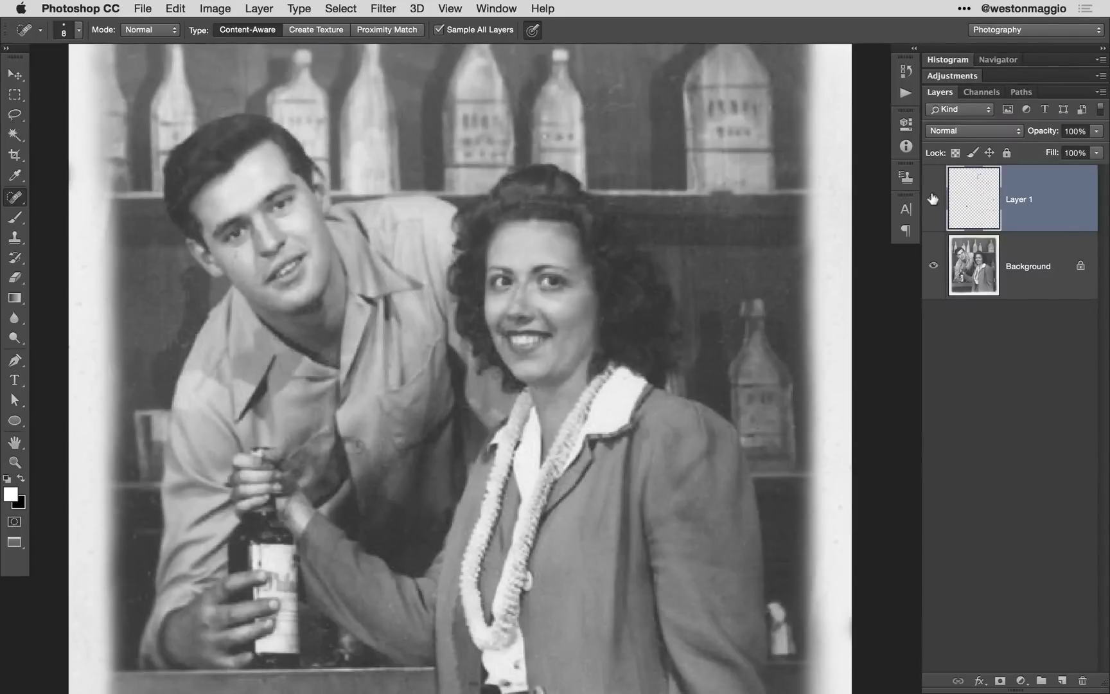
{"action": "key", "text": "super+alt+shift+e"}
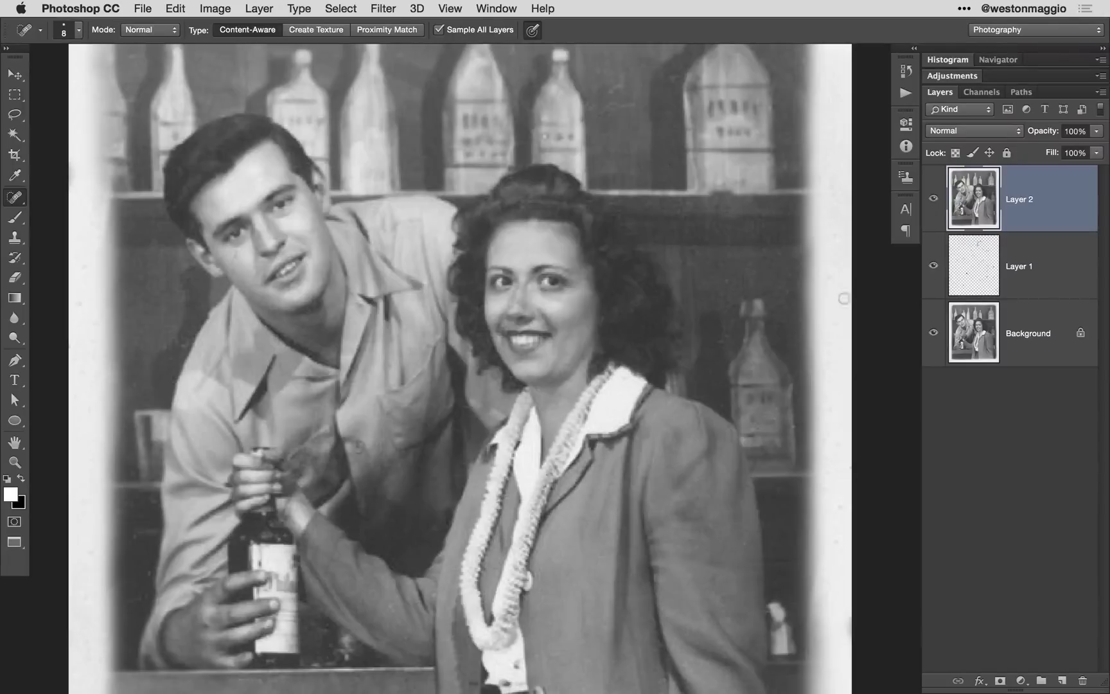
{"action": "left_click_drag", "start_coordinate": [964, 273], "coordinate": [1083, 681]}
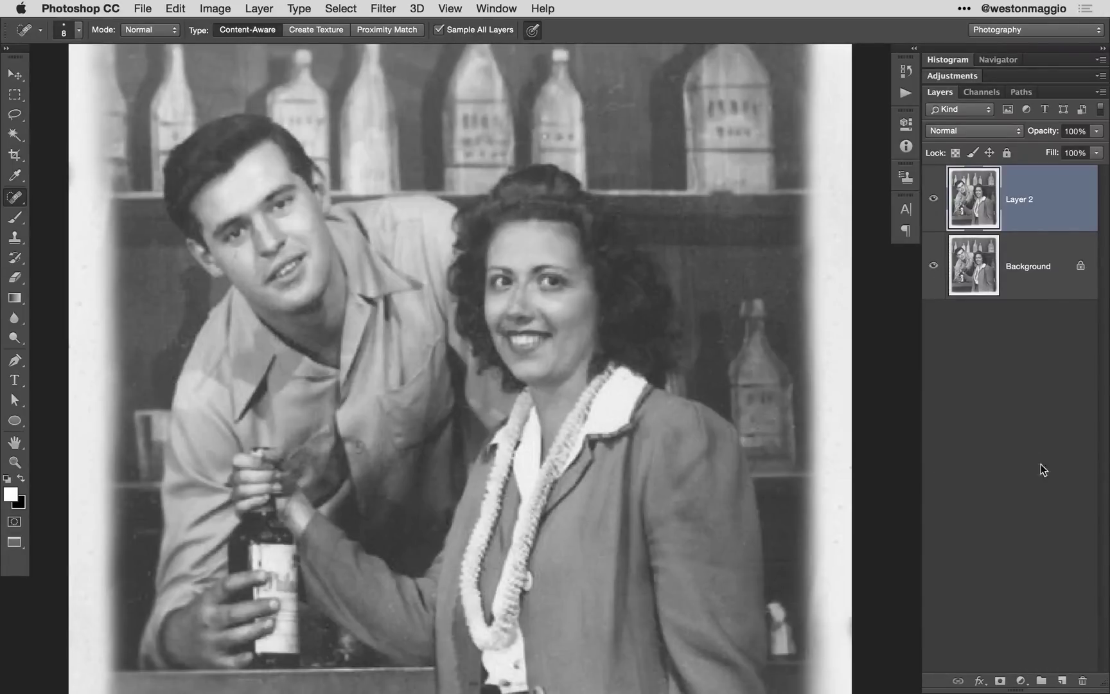
Rename the stamped Layer 2 to 'Retouched' and fit the photo in the window
{"action": "double_click", "coordinate": [1019, 199]}
{"action": "type", "text": "Retouched"}
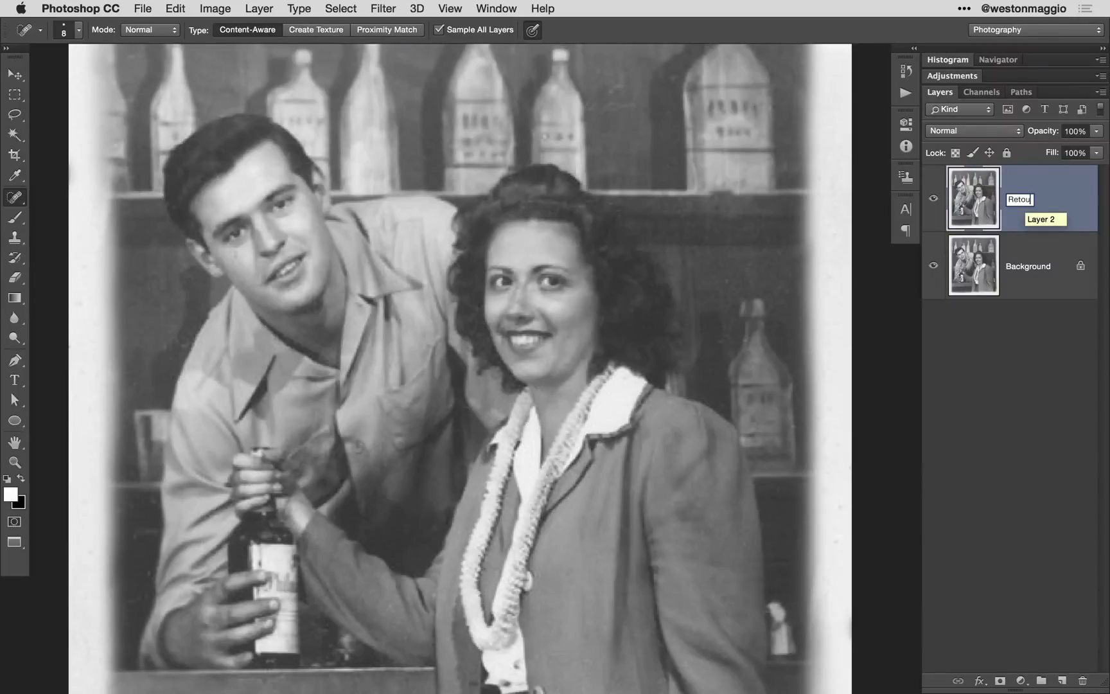
{"action": "key", "text": "Return"}
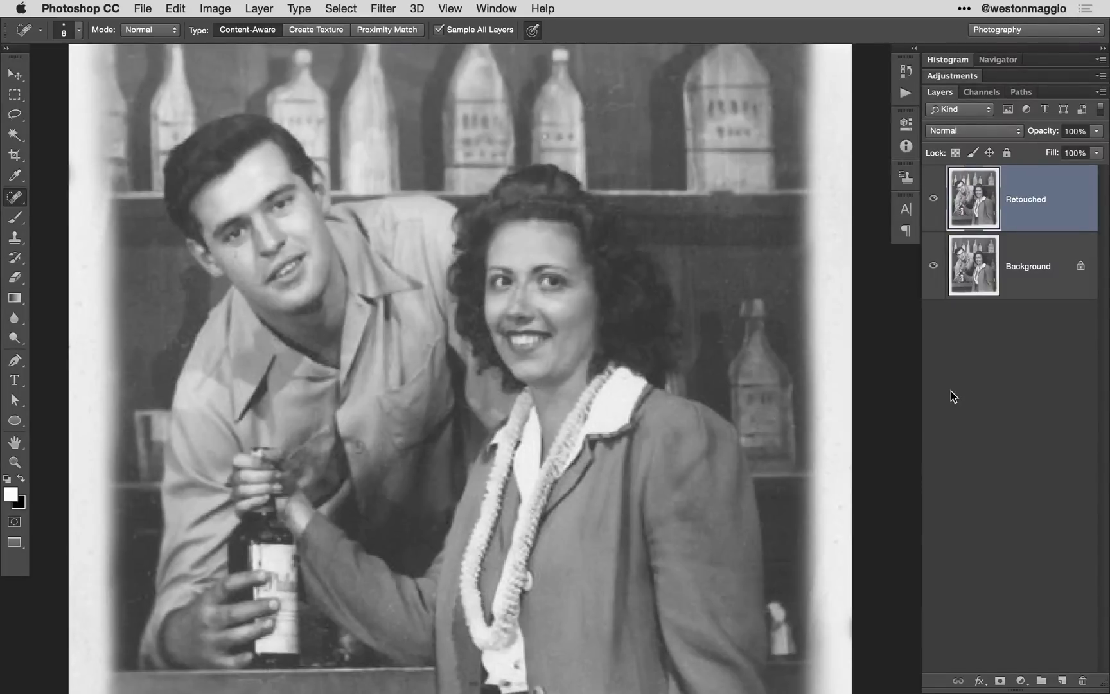
{"action": "key", "text": "super+minus"}
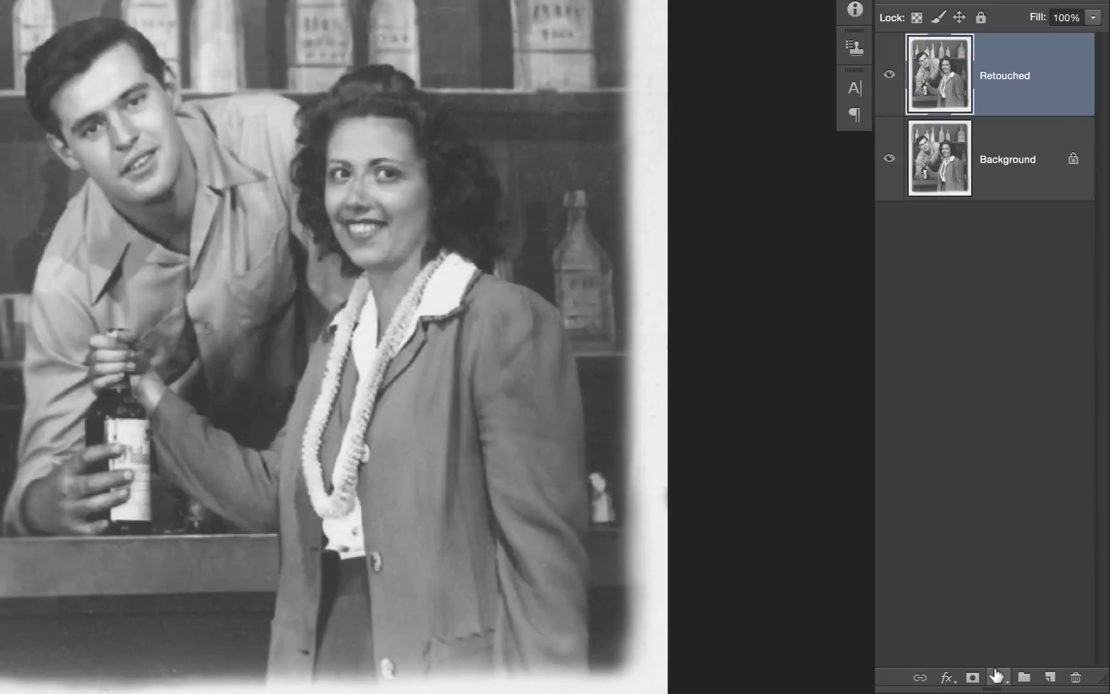
Add a pale peach #dbcfb3 Solid Color fill layer set to Color blend mode
{"action": "left_click", "coordinate": [997, 677]}
{"action": "left_click", "coordinate": [997, 676]}
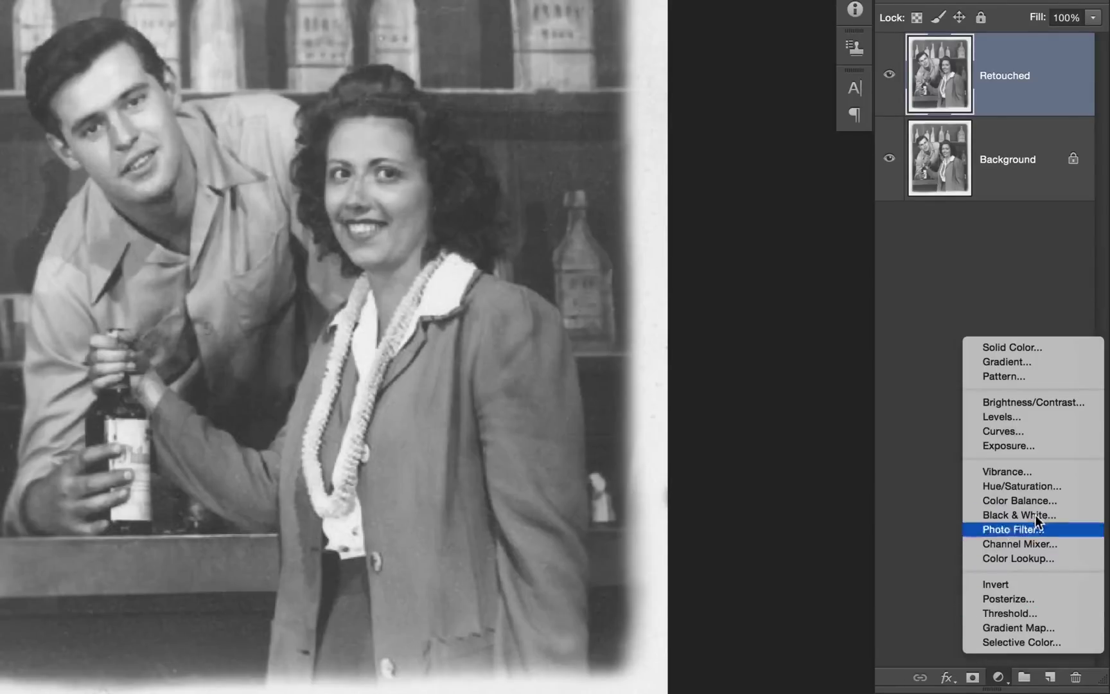
{"action": "left_click", "coordinate": [1075, 346]}
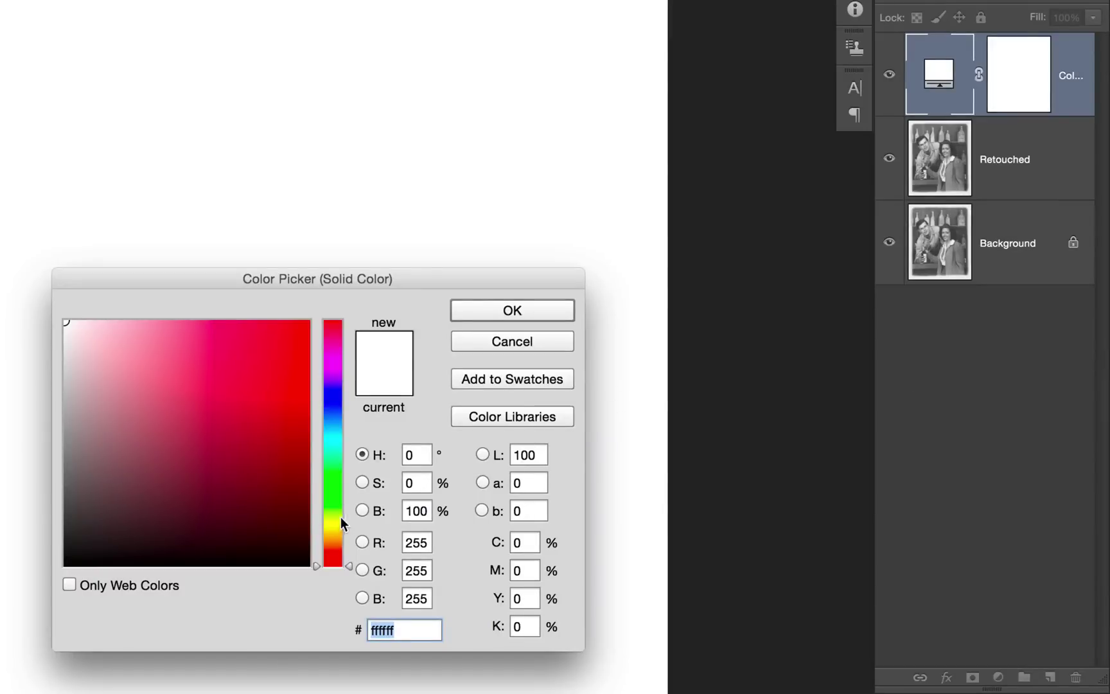
{"action": "left_click_drag", "start_coordinate": [338, 528], "coordinate": [339, 534]}
{"action": "left_click", "coordinate": [105, 342]}
{"action": "mouse_move", "coordinate": [105, 342]}
{"action": "left_mouse_down"}
{"action": "mouse_move", "coordinate": [99, 362]}
{"action": "mouse_move", "coordinate": [108, 355]}
{"action": "left_mouse_up"}
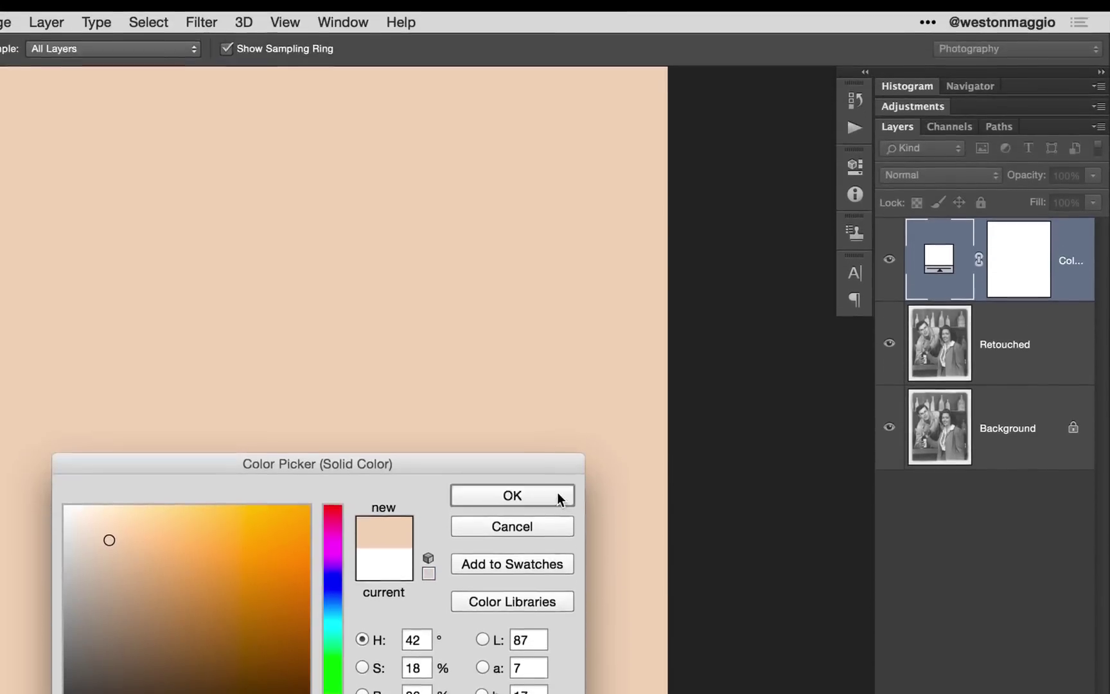
{"action": "left_click", "coordinate": [558, 497]}
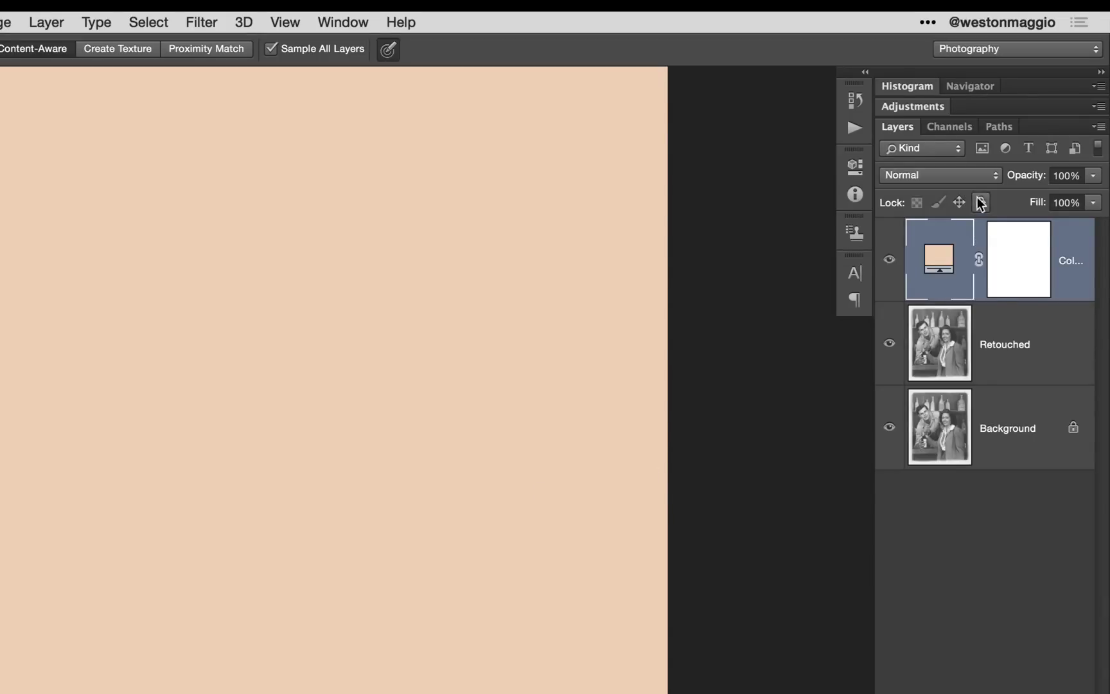
{"action": "left_click", "coordinate": [984, 177]}
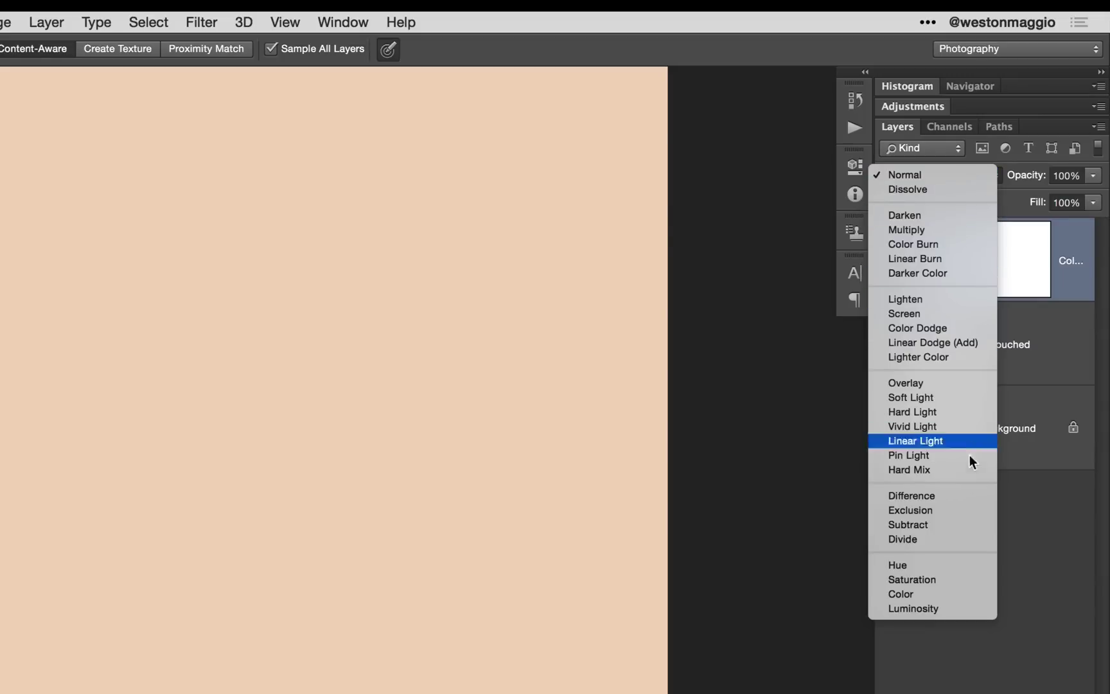
{"action": "left_click", "coordinate": [951, 592]}
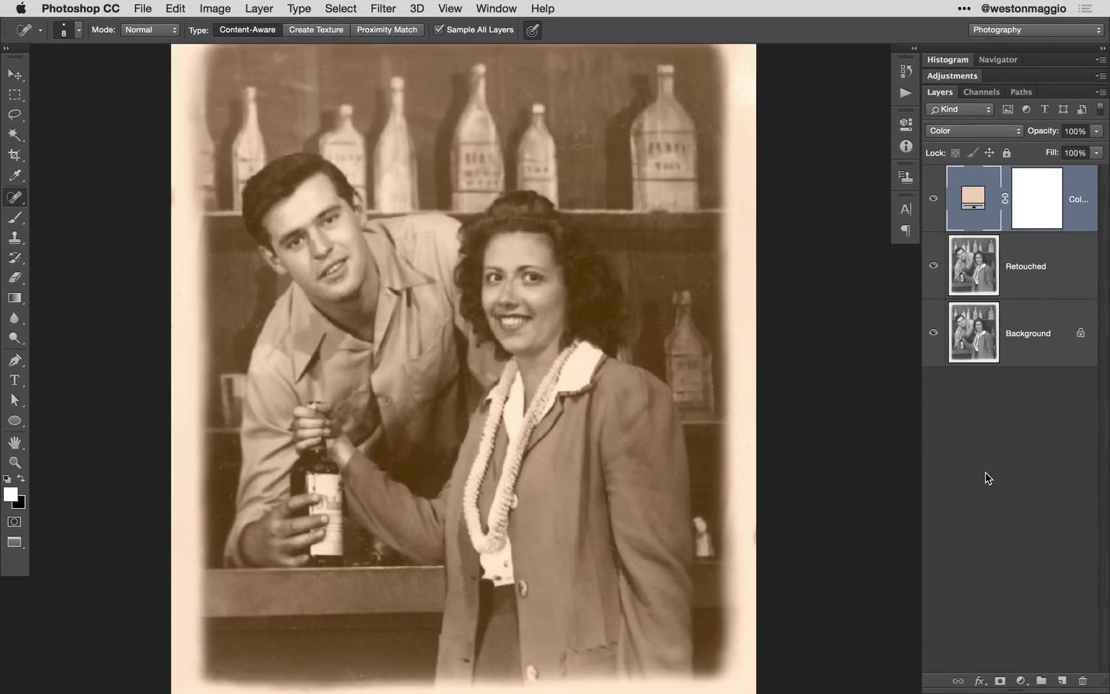
{"action": "left_click", "coordinate": [1027, 206]}
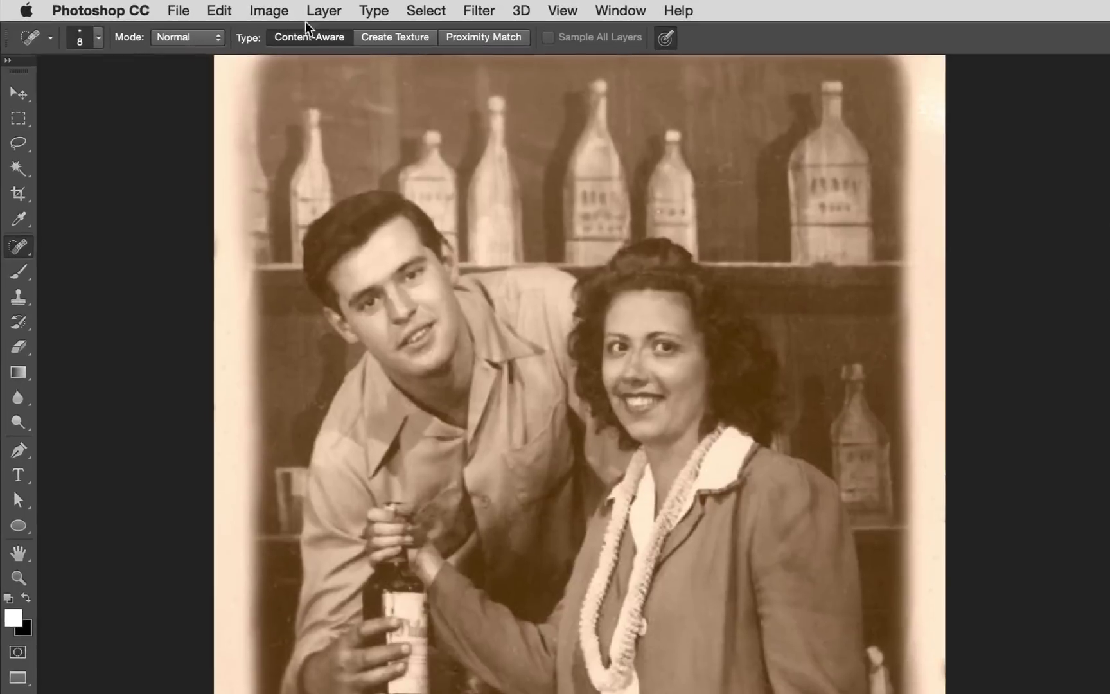
Fill the peach layer's mask with Black via Edit > Fill to hide the tint
{"action": "left_click", "coordinate": [229, 11]}
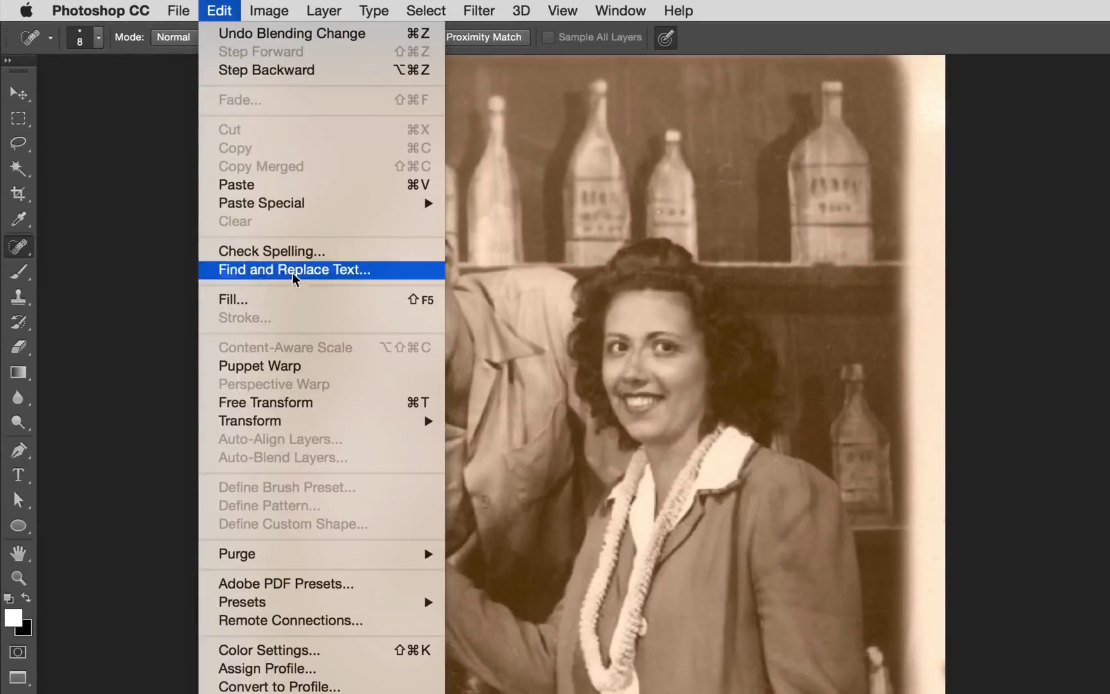
{"action": "left_click", "coordinate": [299, 300]}
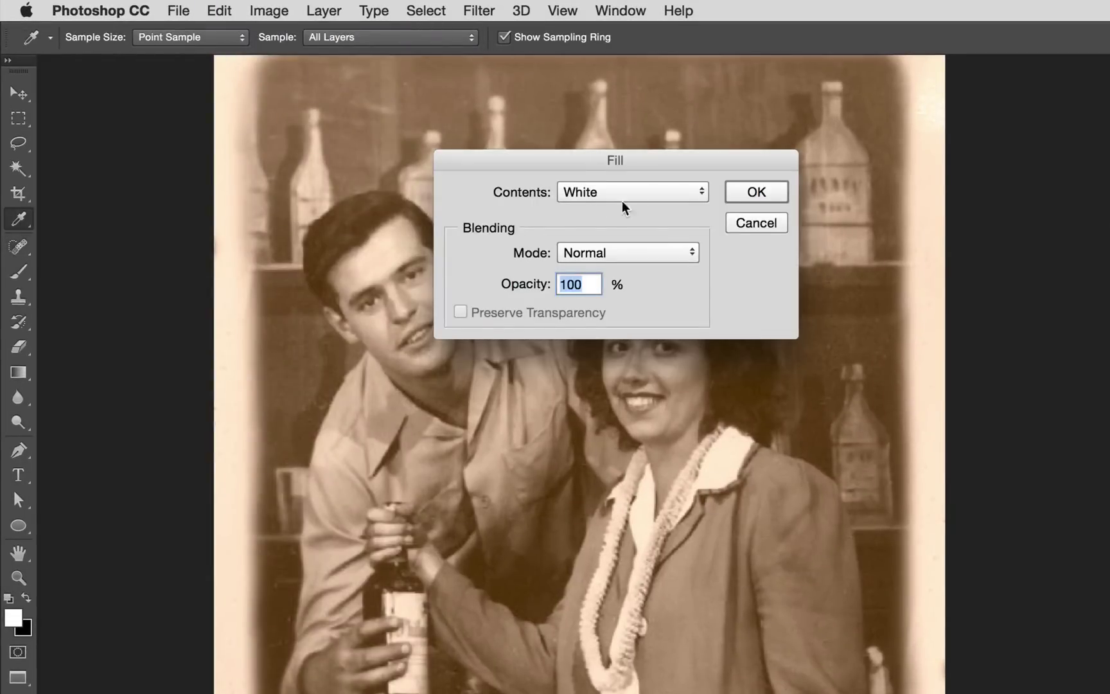
{"action": "left_click", "coordinate": [660, 194]}
{"action": "left_click", "coordinate": [669, 157]}
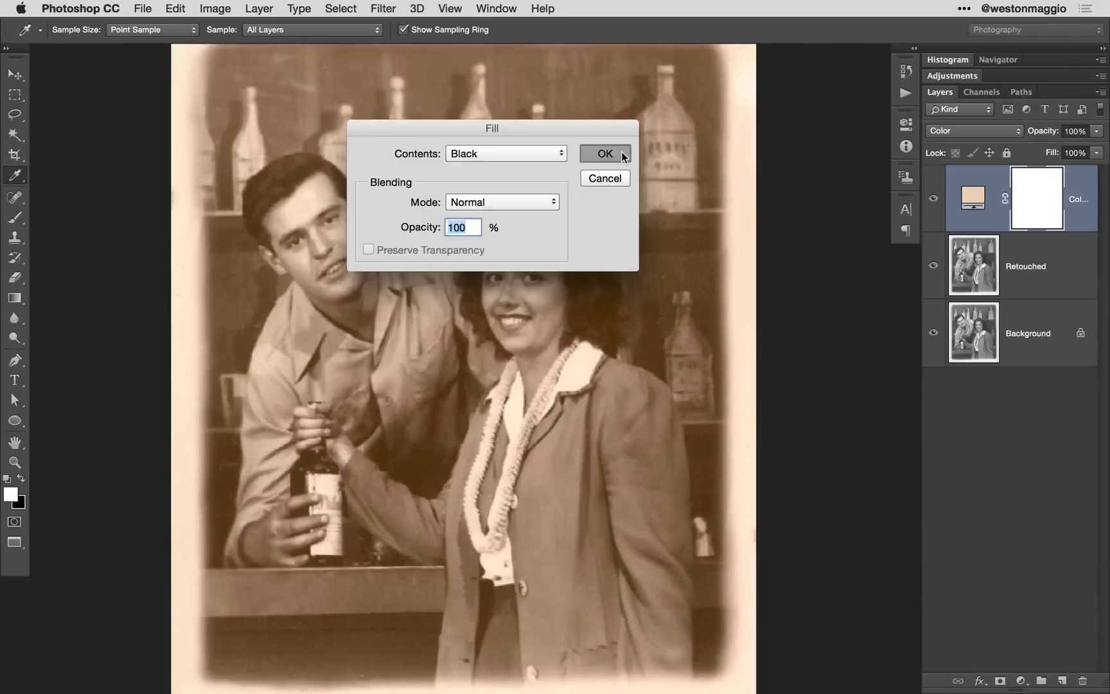
{"action": "left_click", "coordinate": [657, 166]}
{"action": "key", "text": "j"}
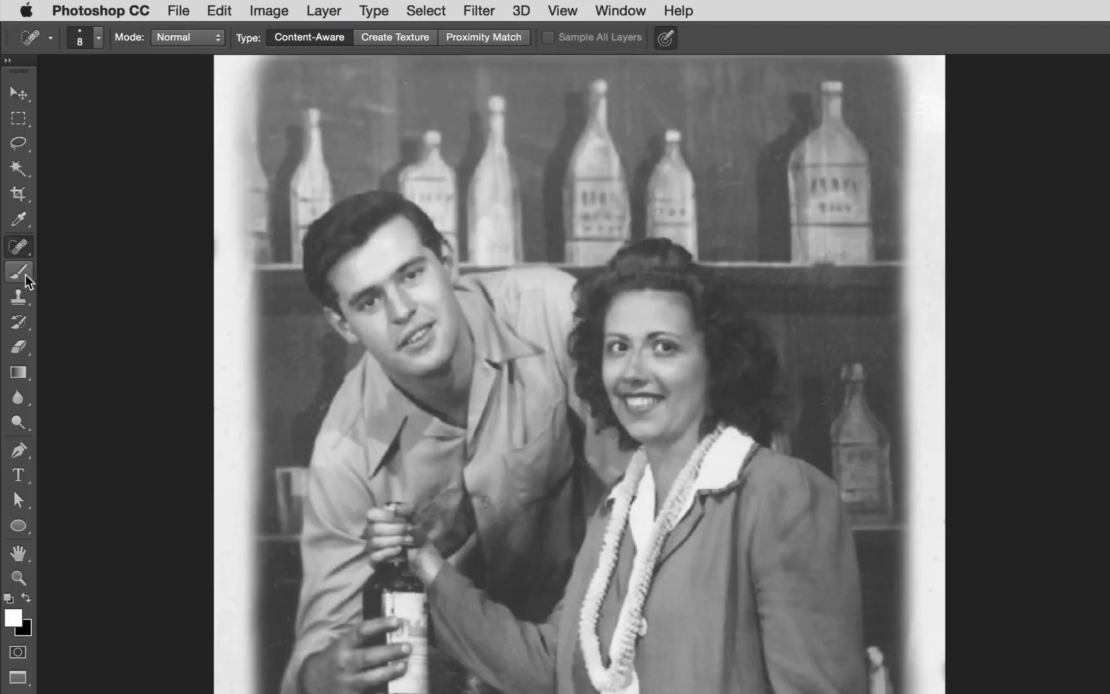
{"action": "left_click", "coordinate": [19, 266]}
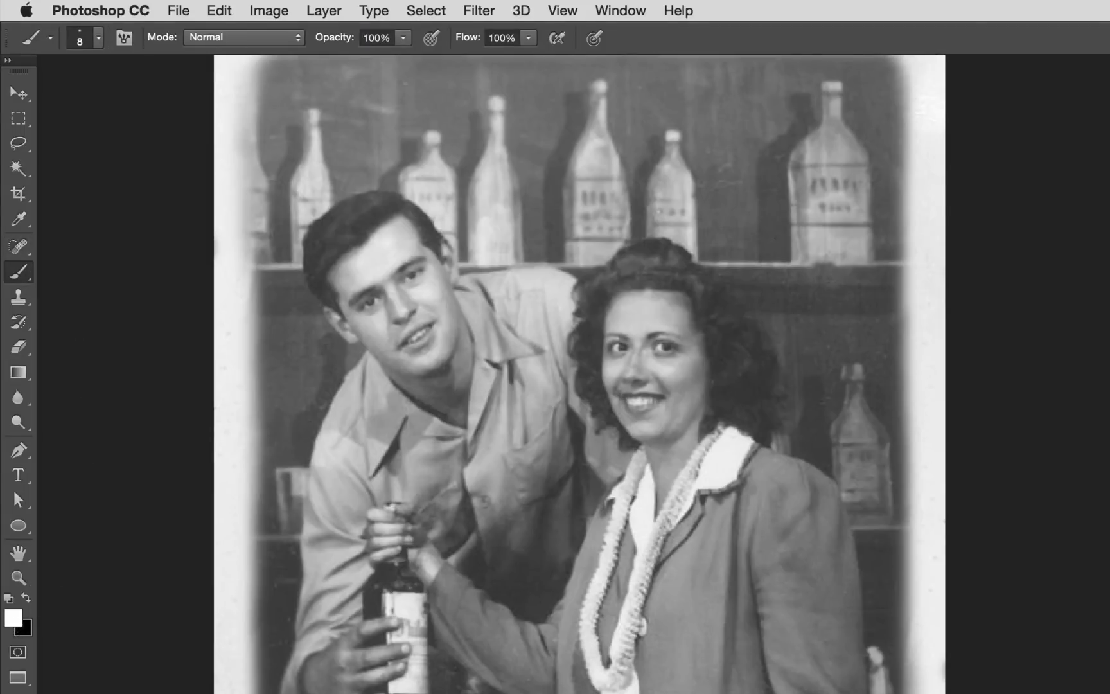
Enable pen pressure for opacity, zoom onto the man's face, and set brush size 10
{"action": "left_click", "coordinate": [432, 40]}
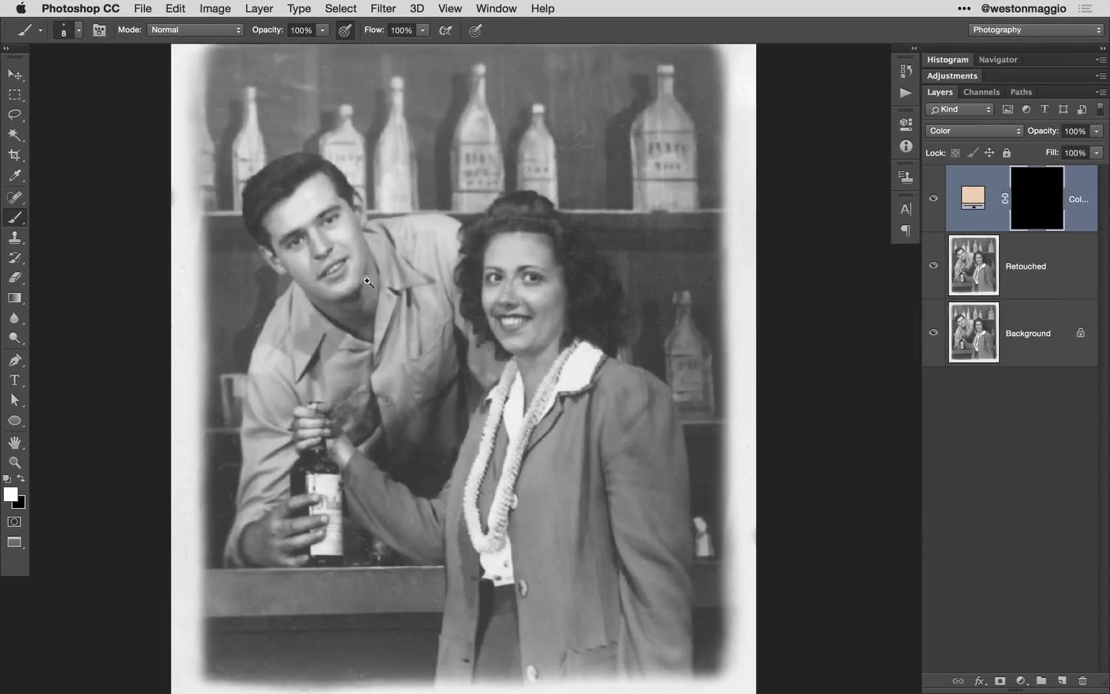
{"action": "left_click", "coordinate": [357, 267], "text": "super"}
{"action": "mouse_move", "coordinate": [333, 249]}
{"action": "left_mouse_down"}
{"action": "mouse_move", "coordinate": [367, 260]}
{"action": "mouse_move", "coordinate": [422, 313]}
{"action": "mouse_move", "coordinate": [463, 402]}
{"action": "left_mouse_up"}
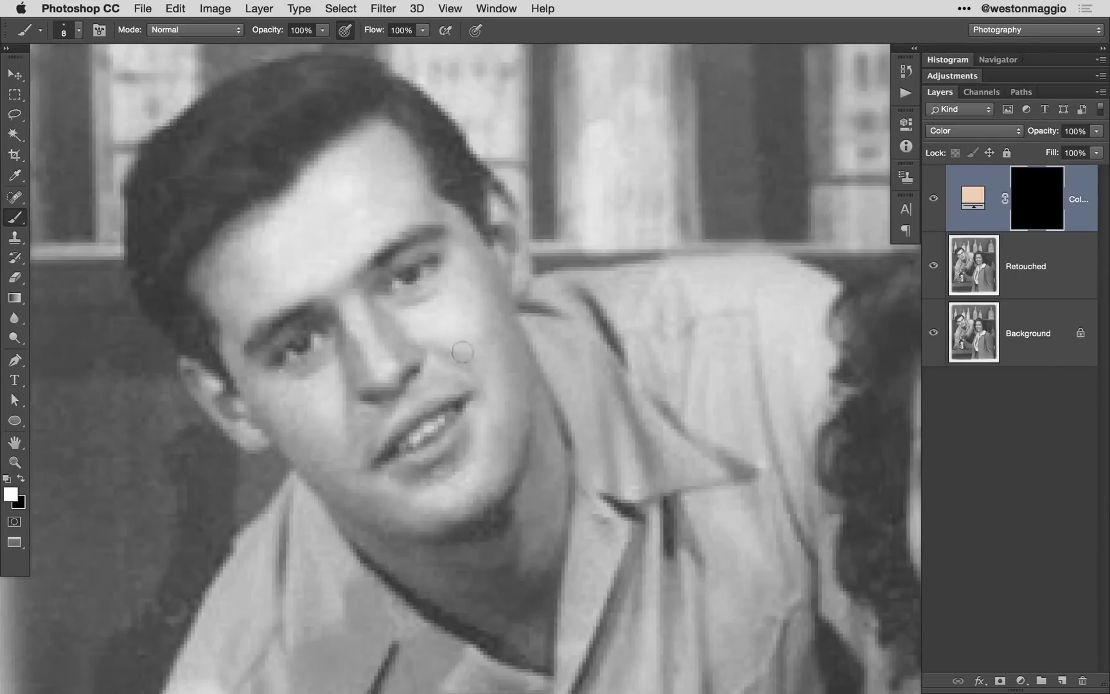
{"action": "key", "text": "bracketright"}
{"action": "key", "text": "bracketright"}
Paint the peach tone onto the man's forehead hairline, jawline, cheek and temple
{"action": "mouse_move", "coordinate": [415, 196]}
{"action": "left_mouse_down"}
{"action": "mouse_move", "coordinate": [373, 142]}
{"action": "mouse_move", "coordinate": [268, 221]}
{"action": "mouse_move", "coordinate": [222, 233]}
{"action": "left_mouse_up"}
{"action": "left_click_drag", "start_coordinate": [482, 630], "coordinate": [542, 668]}
{"action": "mouse_move", "coordinate": [535, 406]}
{"action": "left_mouse_down"}
{"action": "mouse_move", "coordinate": [489, 298]}
{"action": "mouse_move", "coordinate": [516, 258]}
{"action": "mouse_move", "coordinate": [499, 198]}
{"action": "mouse_move", "coordinate": [462, 239]}
{"action": "mouse_move", "coordinate": [376, 156]}
{"action": "mouse_move", "coordinate": [308, 193]}
{"action": "left_mouse_up"}
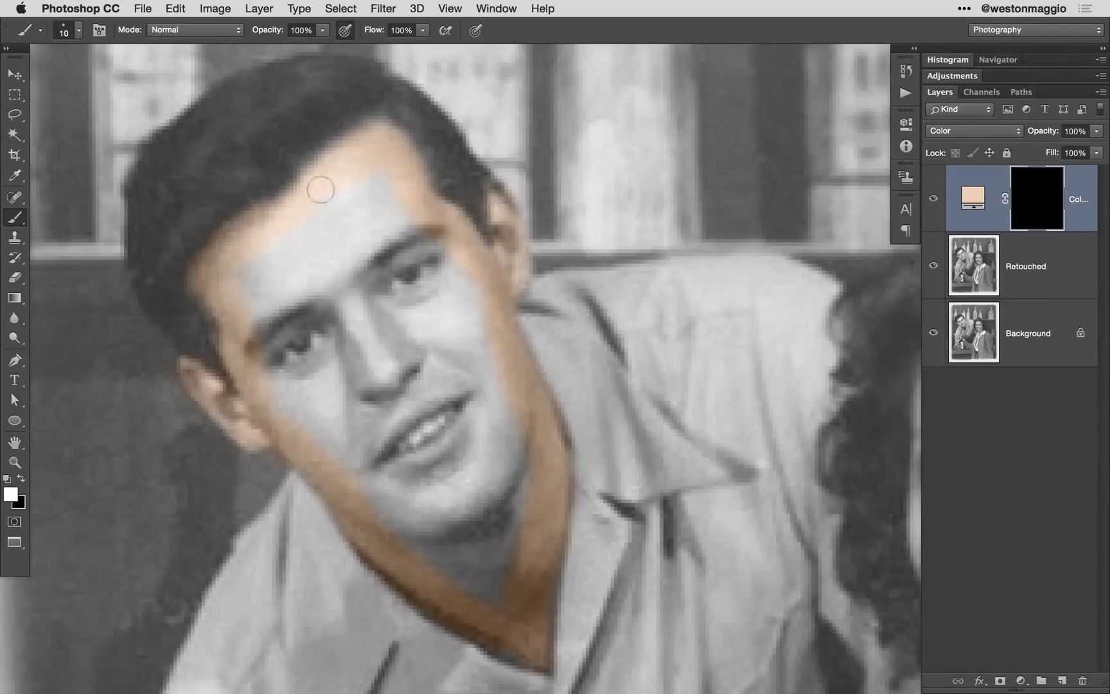
{"action": "left_click_drag", "start_coordinate": [357, 186], "coordinate": [238, 315]}
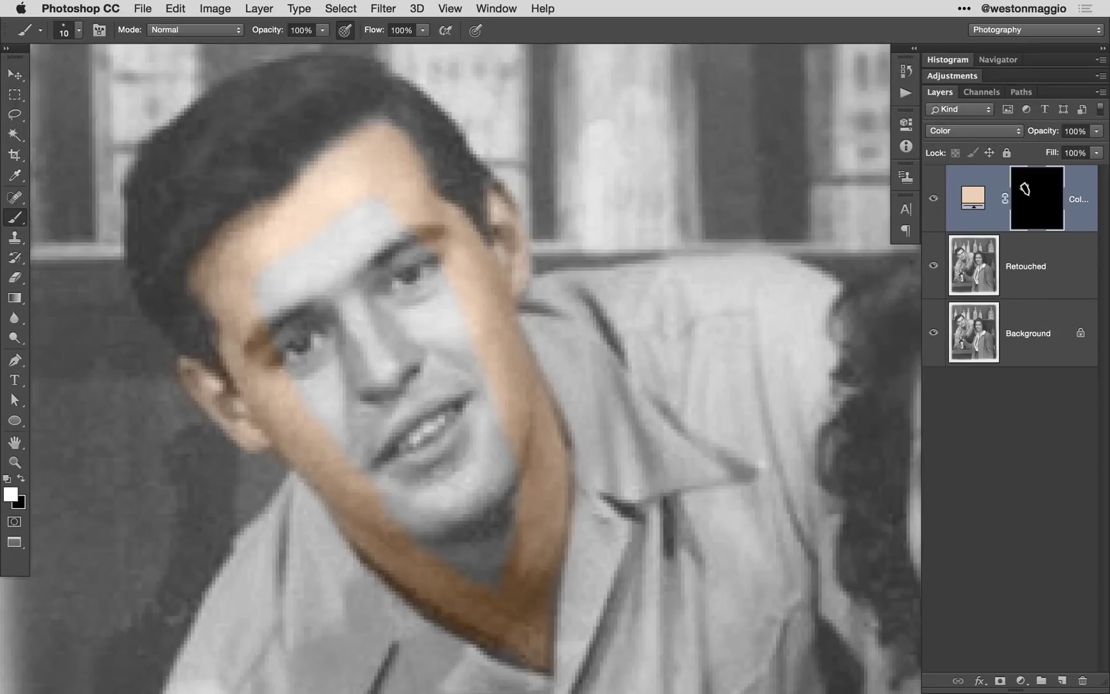
Lasso the man's face, fill that area of the mask with White, then deselect
{"action": "left_click", "coordinate": [14, 114]}
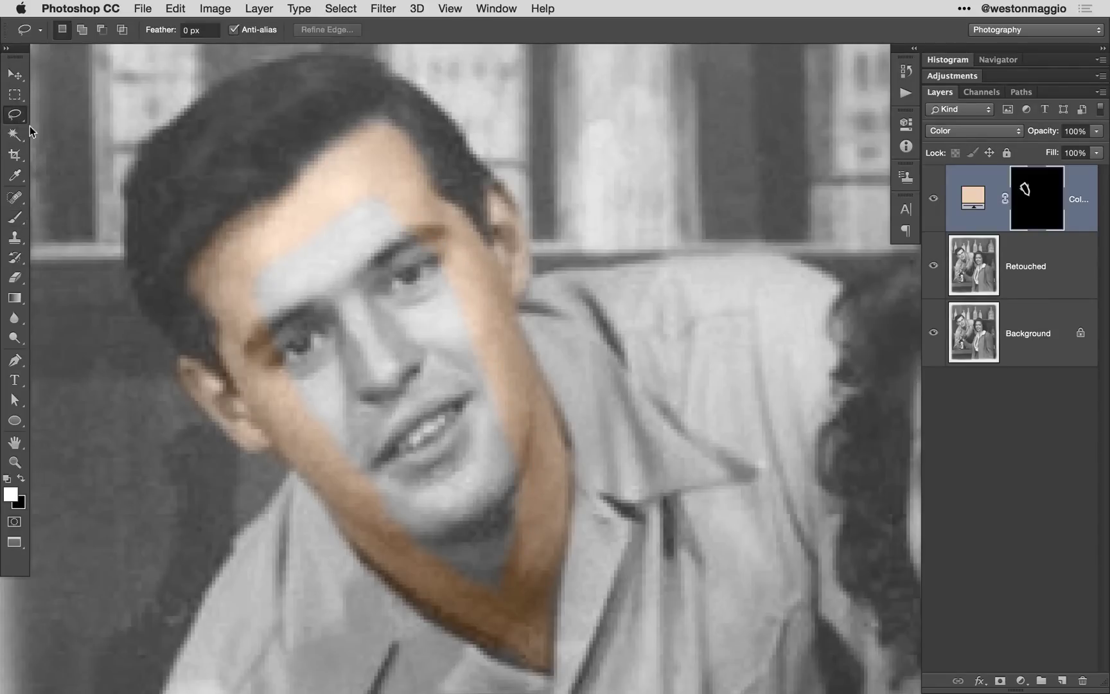
{"action": "mouse_move", "coordinate": [289, 237]}
{"action": "left_mouse_down"}
{"action": "mouse_move", "coordinate": [362, 178]}
{"action": "mouse_move", "coordinate": [454, 241]}
{"action": "mouse_move", "coordinate": [524, 414]}
{"action": "mouse_move", "coordinate": [517, 588]}
{"action": "mouse_move", "coordinate": [478, 604]}
{"action": "mouse_move", "coordinate": [405, 556]}
{"action": "mouse_move", "coordinate": [306, 441]}
{"action": "mouse_move", "coordinate": [259, 416]}
{"action": "mouse_move", "coordinate": [217, 257]}
{"action": "mouse_move", "coordinate": [357, 169]}
{"action": "mouse_move", "coordinate": [403, 177]}
{"action": "mouse_move", "coordinate": [495, 308]}
{"action": "mouse_move", "coordinate": [513, 393]}
{"action": "left_mouse_up"}
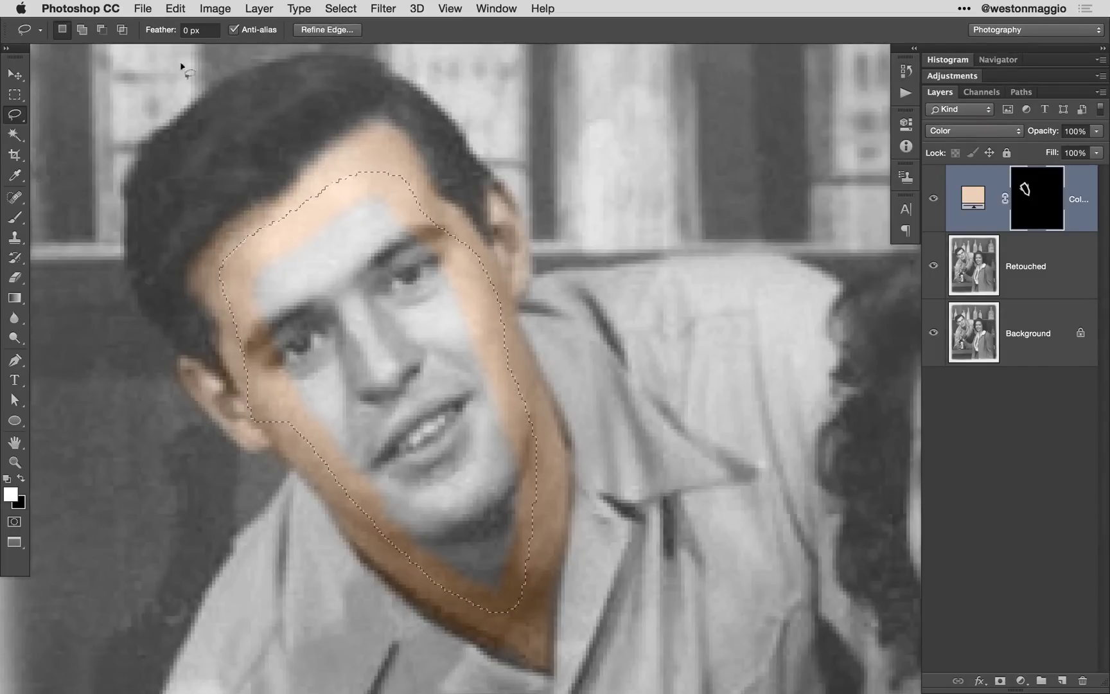
{"action": "left_click", "coordinate": [176, 8]}
{"action": "left_click", "coordinate": [257, 237]}
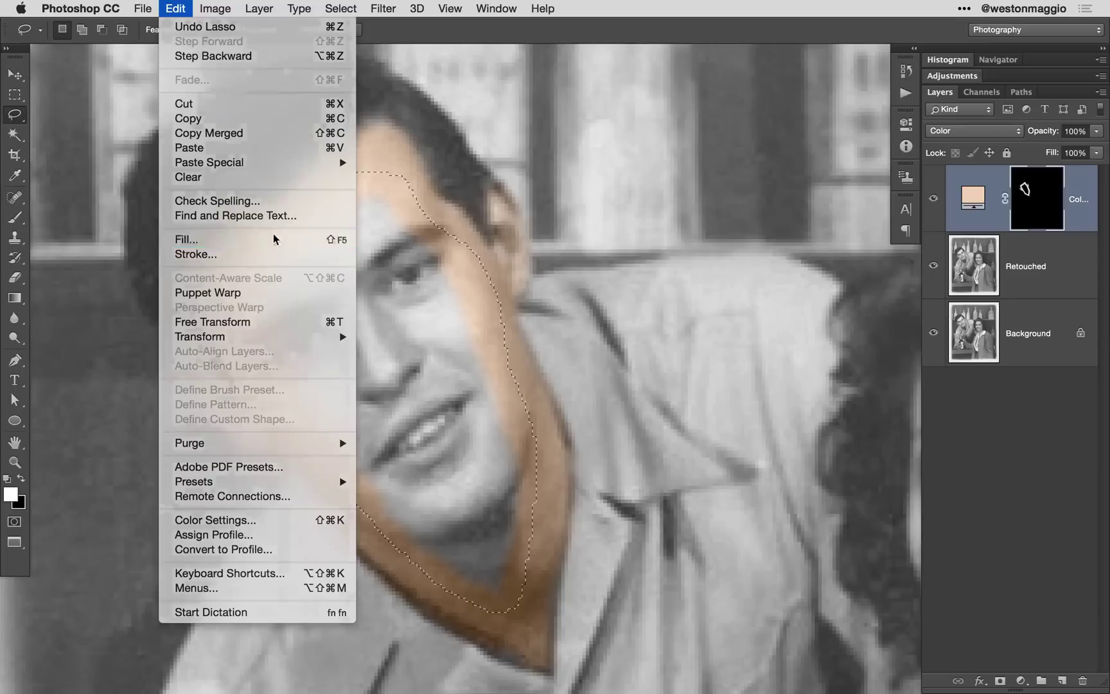
{"action": "left_click", "coordinate": [527, 152]}
{"action": "left_click", "coordinate": [537, 178]}
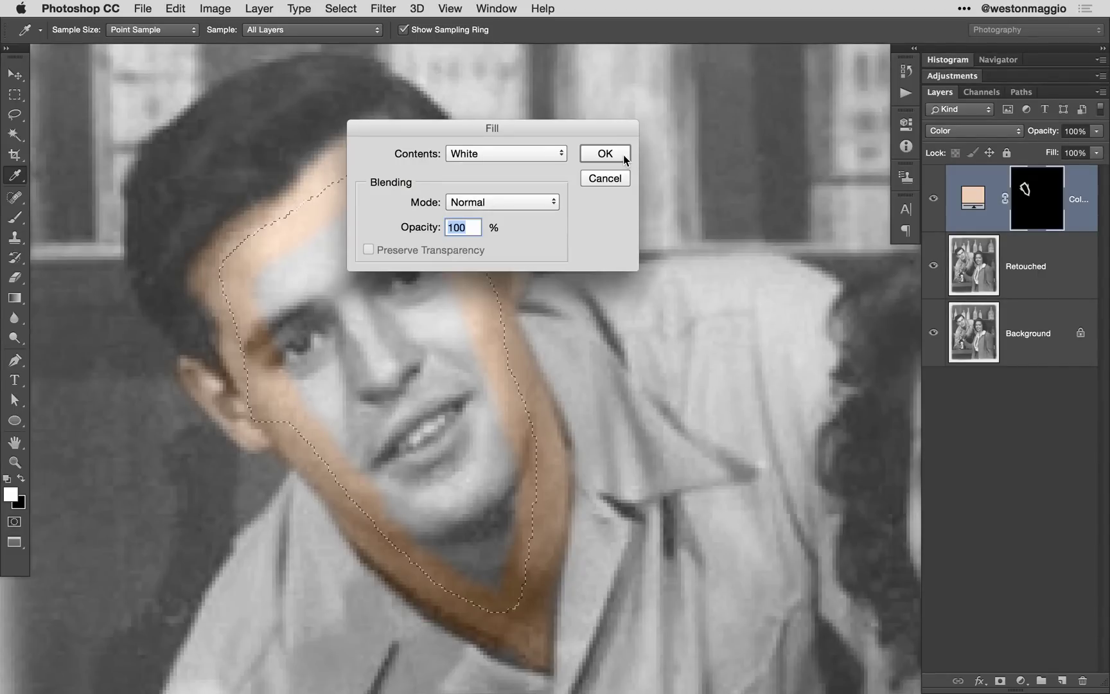
{"action": "left_click", "coordinate": [605, 153]}
{"action": "key", "text": "l"}
{"action": "key", "text": "super+d"}
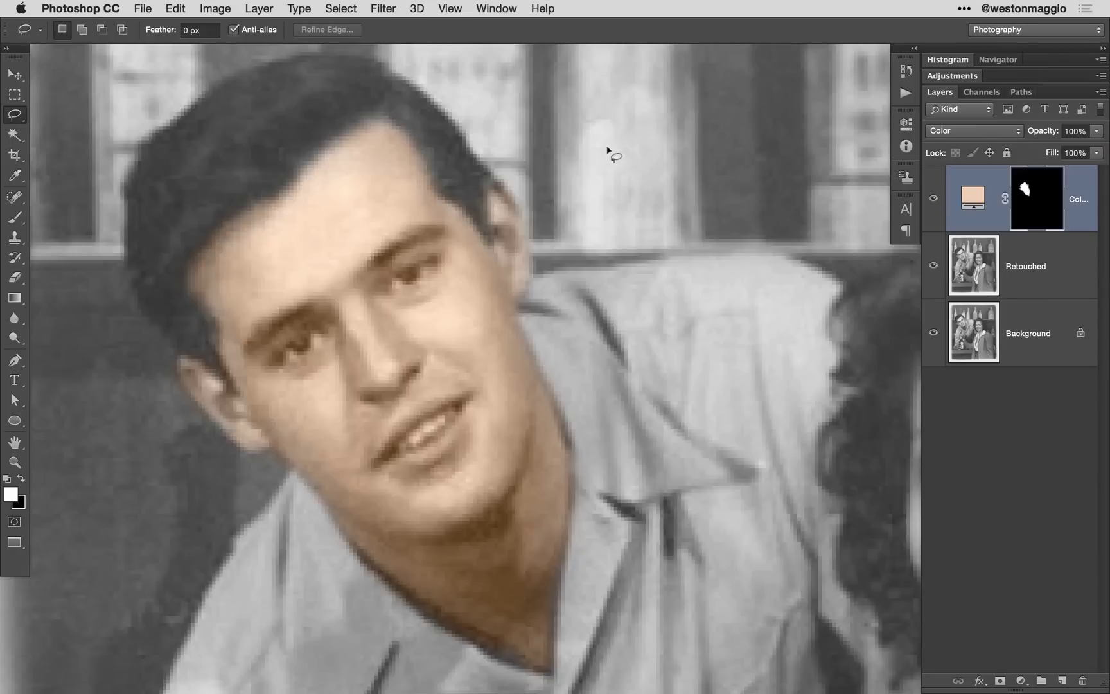
{"action": "key", "text": "b"}
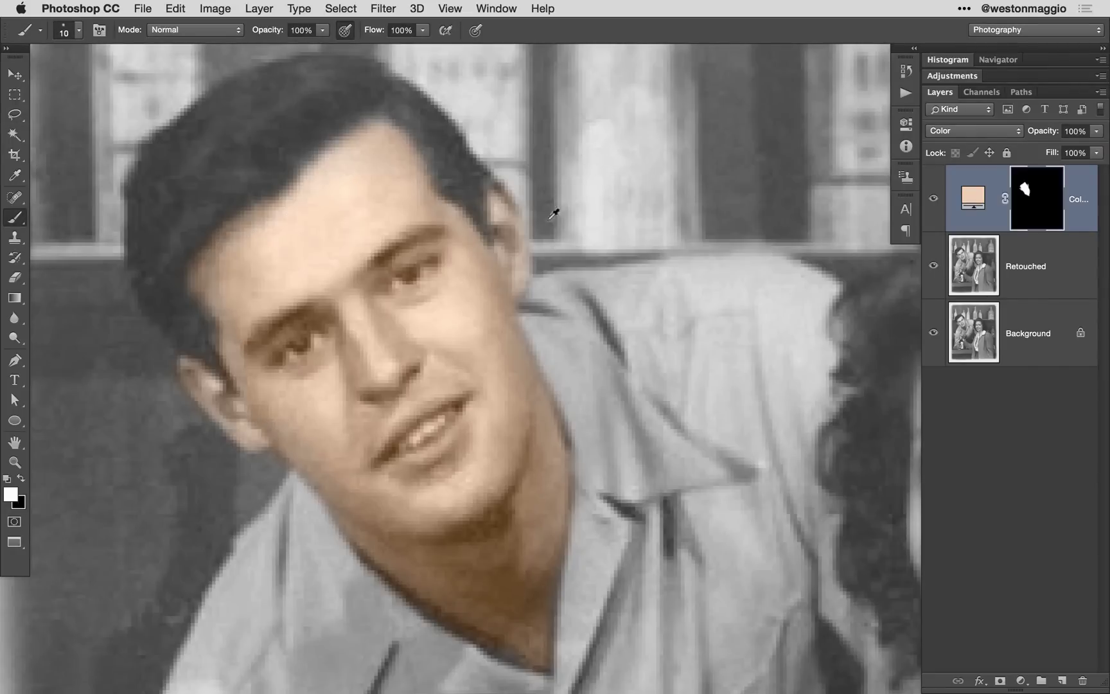
View the mask alone, paint white over its grey right and upper-left fringes, then return
{"action": "left_click", "coordinate": [1035, 210], "text": "alt"}
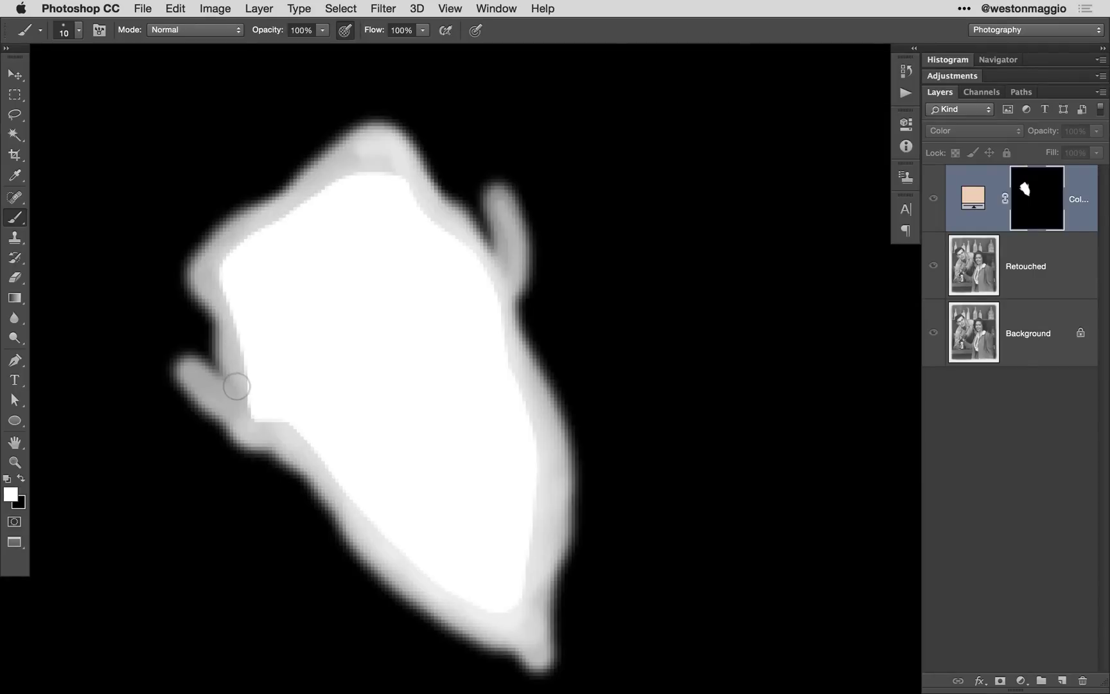
{"action": "mouse_move", "coordinate": [496, 365]}
{"action": "left_mouse_down"}
{"action": "mouse_move", "coordinate": [524, 427]}
{"action": "mouse_move", "coordinate": [532, 495]}
{"action": "mouse_move", "coordinate": [512, 612]}
{"action": "mouse_move", "coordinate": [426, 588]}
{"action": "mouse_move", "coordinate": [314, 466]}
{"action": "mouse_move", "coordinate": [235, 410]}
{"action": "mouse_move", "coordinate": [236, 346]}
{"action": "mouse_move", "coordinate": [245, 397]}
{"action": "left_mouse_up"}
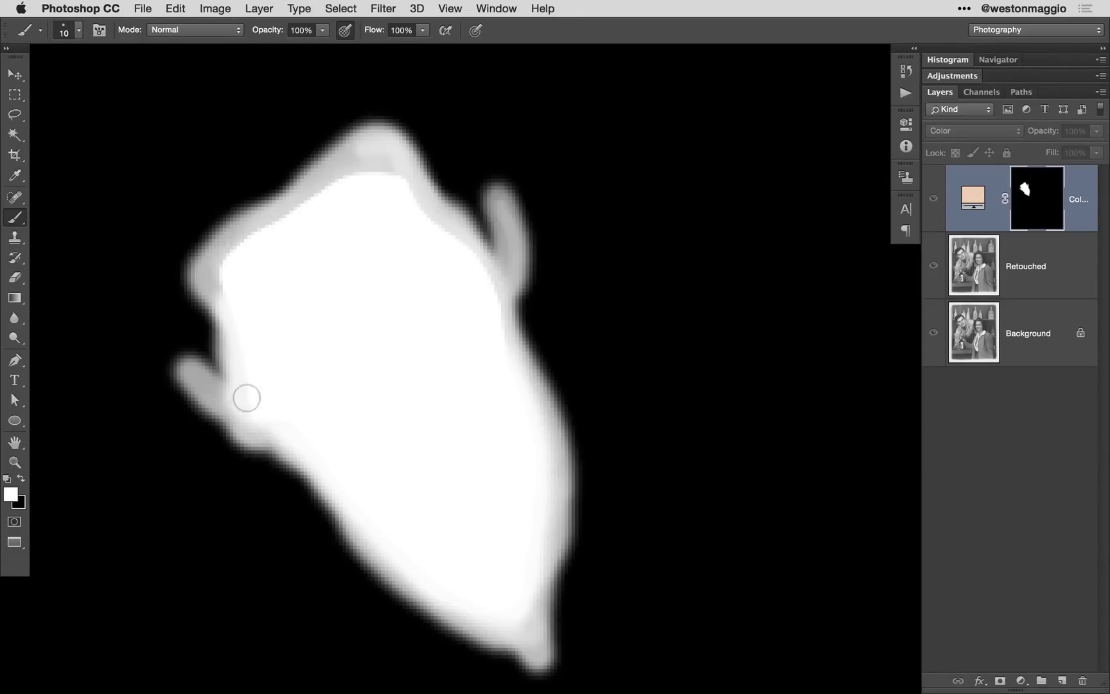
{"action": "mouse_move", "coordinate": [231, 307]}
{"action": "left_mouse_down"}
{"action": "mouse_move", "coordinate": [253, 245]}
{"action": "mouse_move", "coordinate": [305, 219]}
{"action": "mouse_move", "coordinate": [227, 252]}
{"action": "mouse_move", "coordinate": [375, 178]}
{"action": "mouse_move", "coordinate": [419, 218]}
{"action": "mouse_move", "coordinate": [380, 183]}
{"action": "mouse_move", "coordinate": [318, 204]}
{"action": "mouse_move", "coordinate": [347, 179]}
{"action": "mouse_move", "coordinate": [447, 239]}
{"action": "mouse_move", "coordinate": [550, 431]}
{"action": "left_mouse_up"}
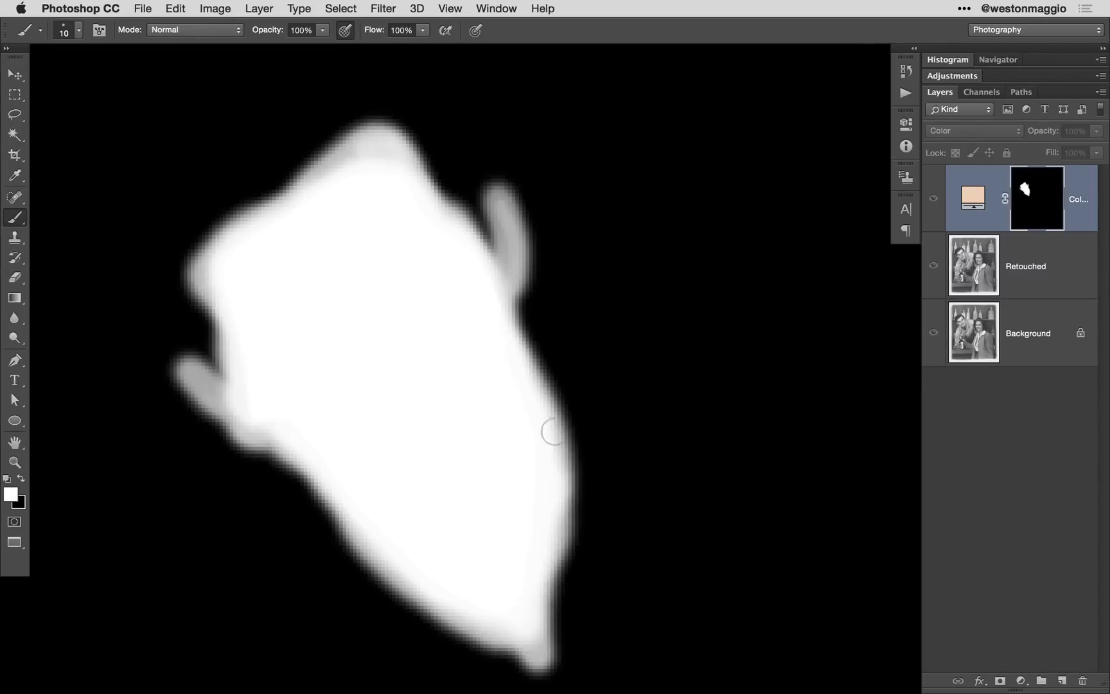
{"action": "left_click", "coordinate": [1028, 191], "text": "alt"}
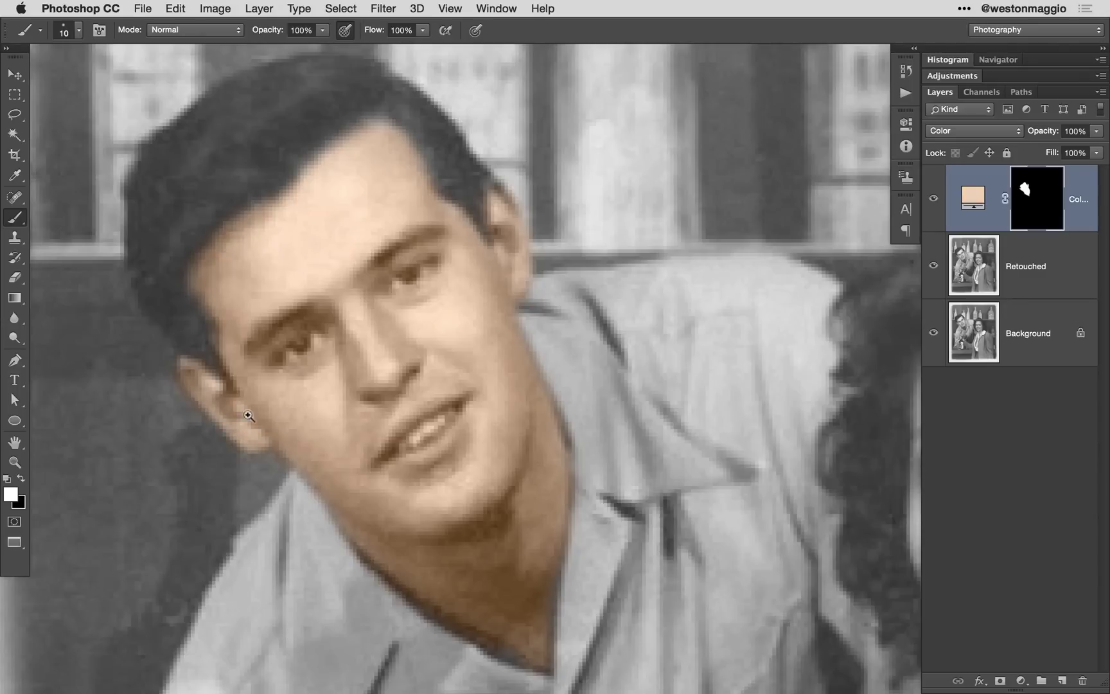
Touch up the skin mask edge near the man's ear, painting with white
{"action": "left_click", "coordinate": [248, 416]}
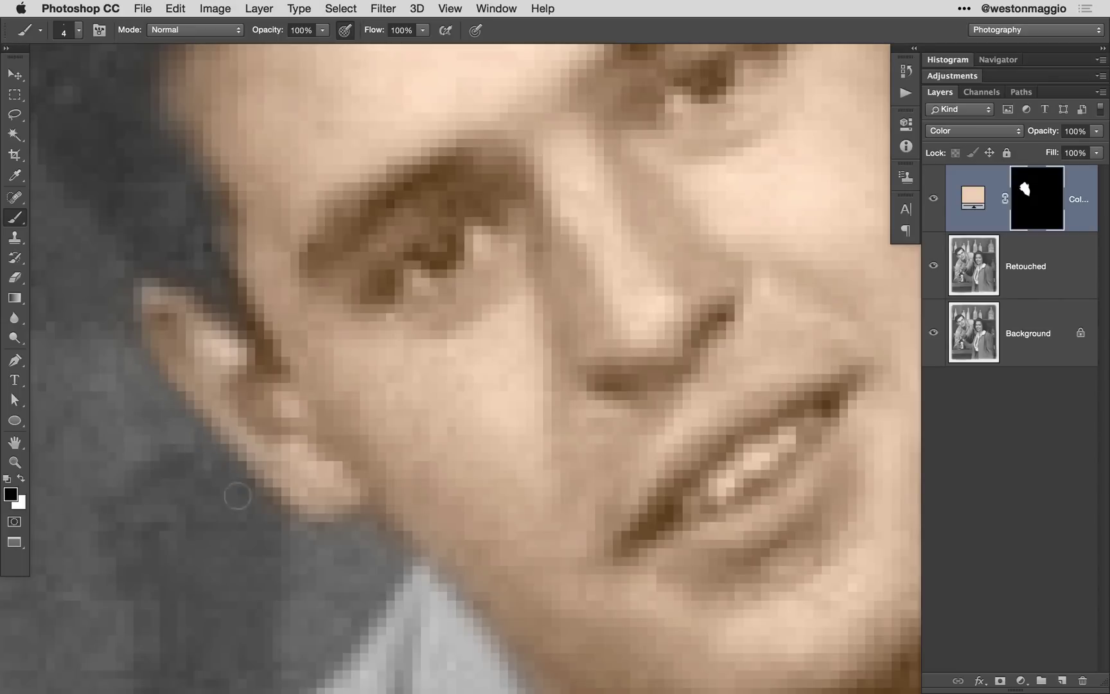
{"action": "left_click_drag", "start_coordinate": [615, 280], "coordinate": [548, 377]}
{"action": "scroll", "coordinate": [548, 376], "scroll_direction": "down", "scroll_amount": 15}
{"action": "scroll", "coordinate": [547, 376], "scroll_direction": "right", "scroll_amount": 5}
{"action": "key", "text": "x"}
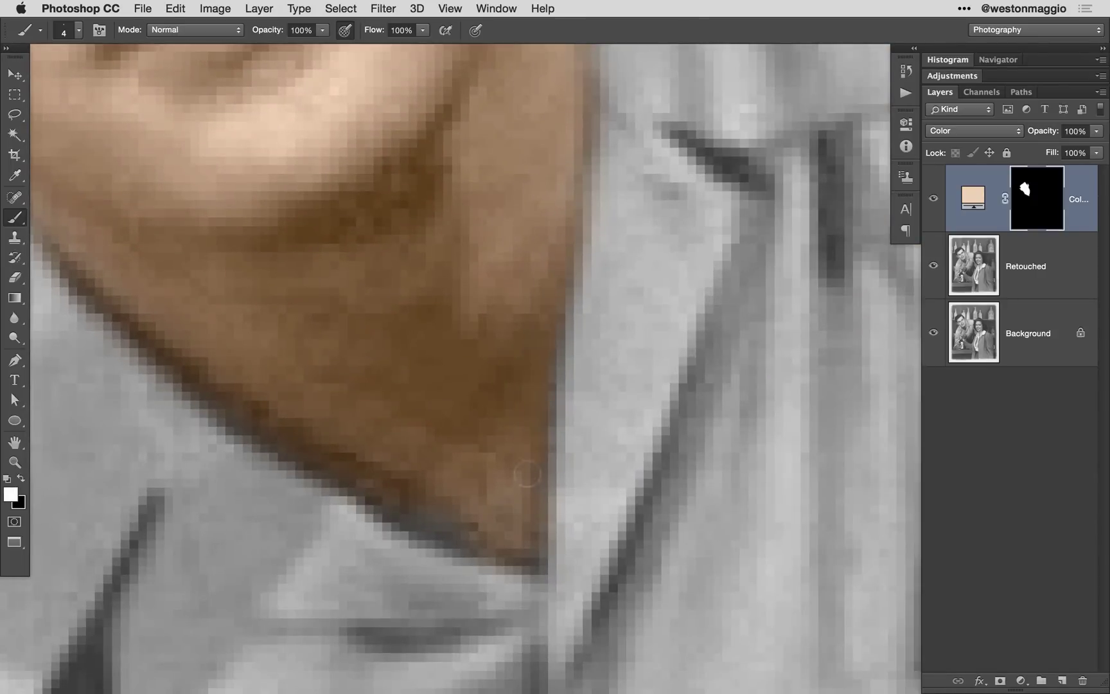
{"action": "scroll", "coordinate": [550, 552], "scroll_direction": "up", "scroll_amount": 12}
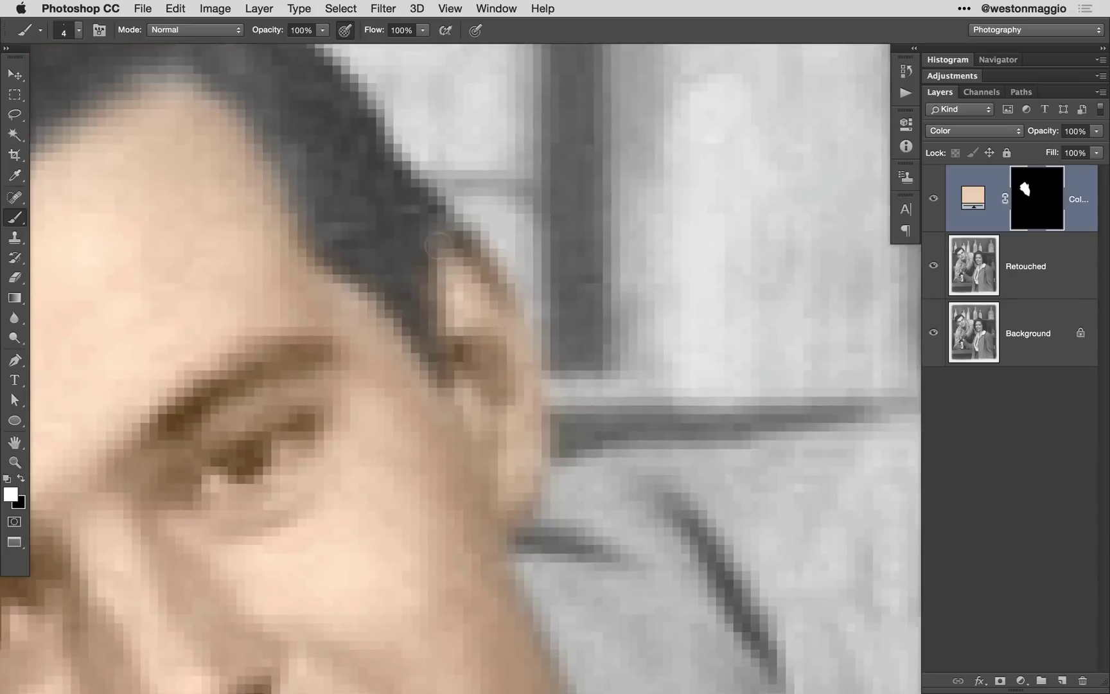
{"action": "left_click_drag", "start_coordinate": [552, 371], "coordinate": [489, 379]}
{"action": "left_click_drag", "start_coordinate": [479, 508], "coordinate": [421, 336]}
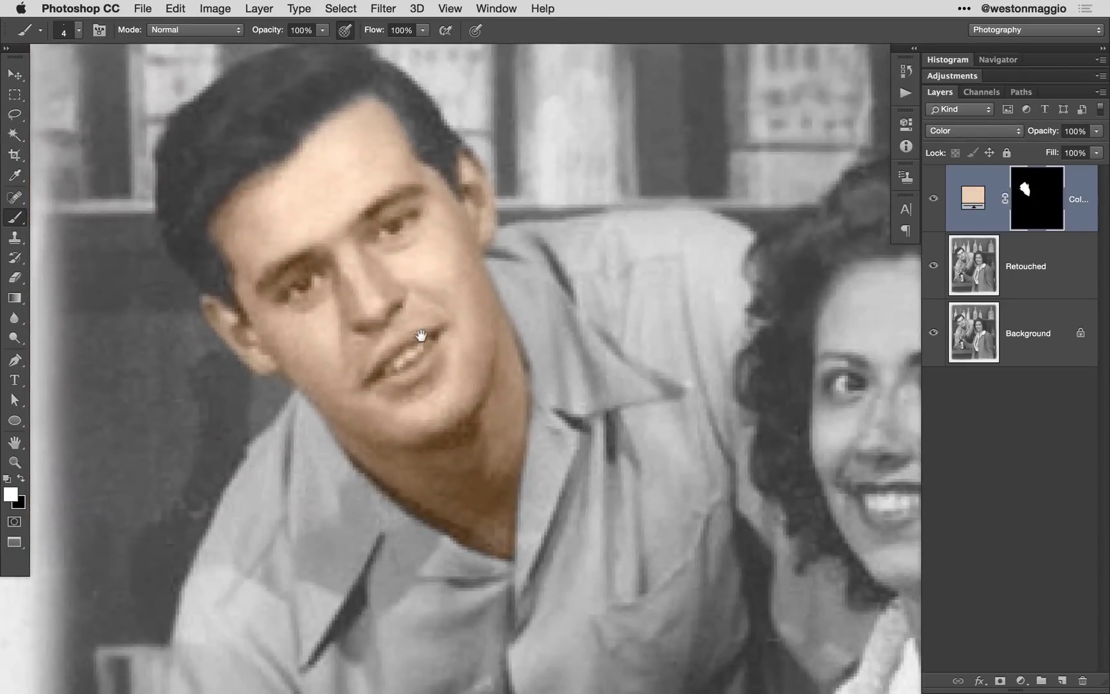
Toggle the skin colour layer to compare, then lower its opacity to 71%
{"action": "left_click", "coordinate": [931, 198]}
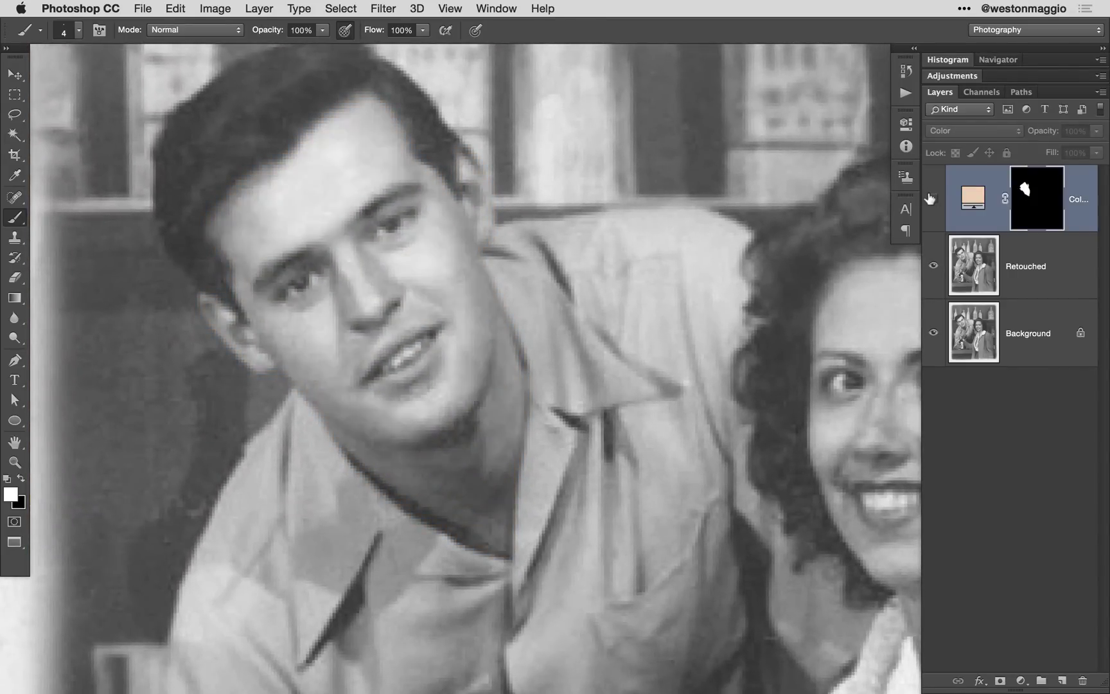
{"action": "left_click", "coordinate": [931, 199]}
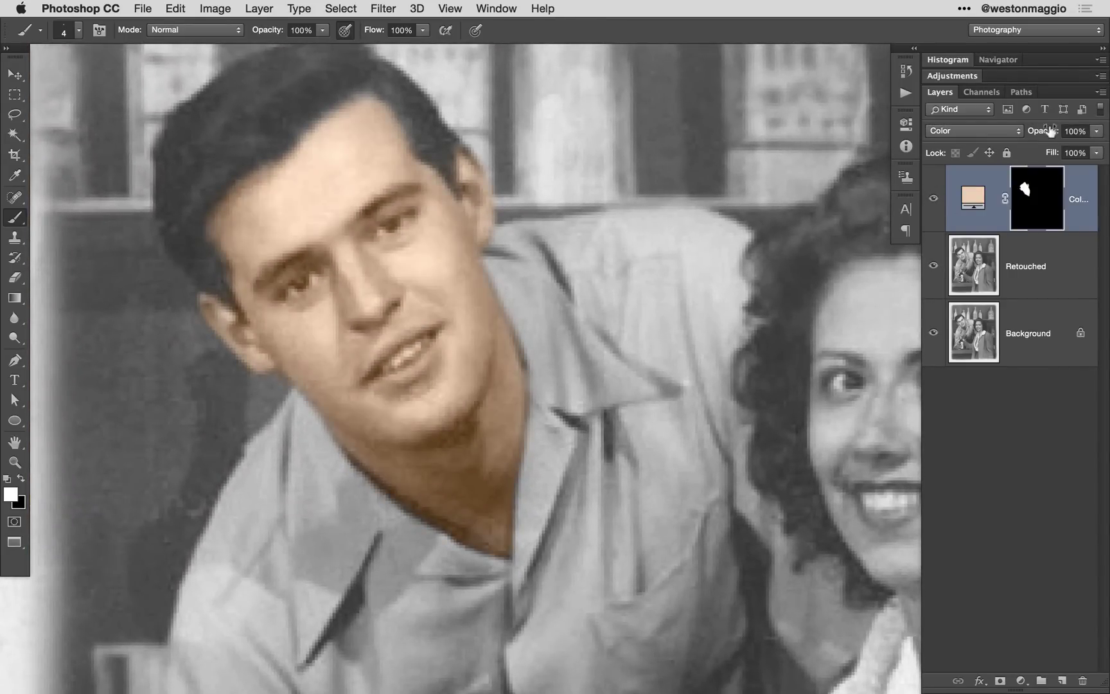
{"action": "left_click_drag", "start_coordinate": [1047, 130], "coordinate": [1072, 137]}
Change the skin fill colour from #dbcfb3 to a paler, yellower beige #d5d2be
{"action": "double_click", "coordinate": [974, 199]}
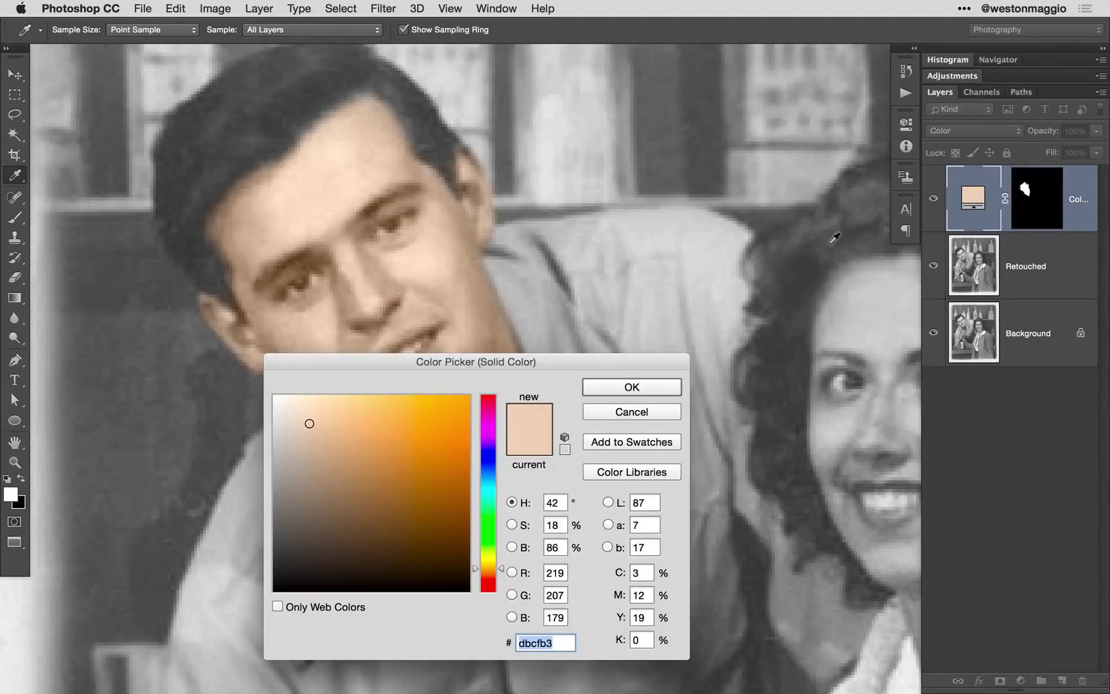
{"action": "left_click_drag", "start_coordinate": [562, 355], "coordinate": [903, 339]}
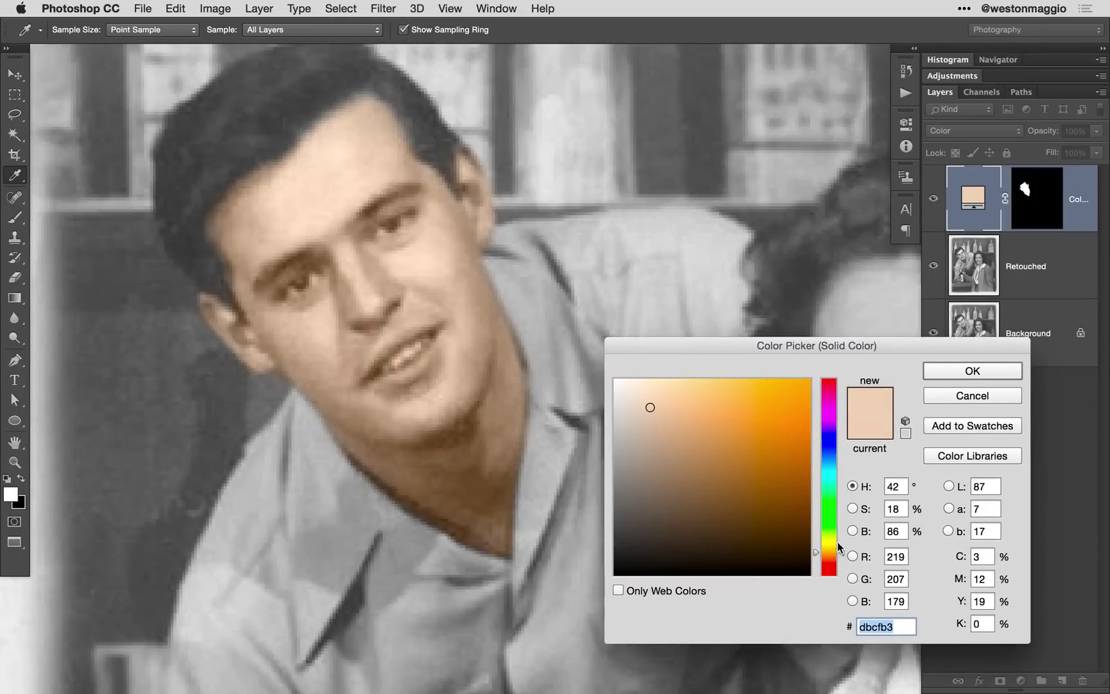
{"action": "left_click_drag", "start_coordinate": [830, 551], "coordinate": [827, 548]}
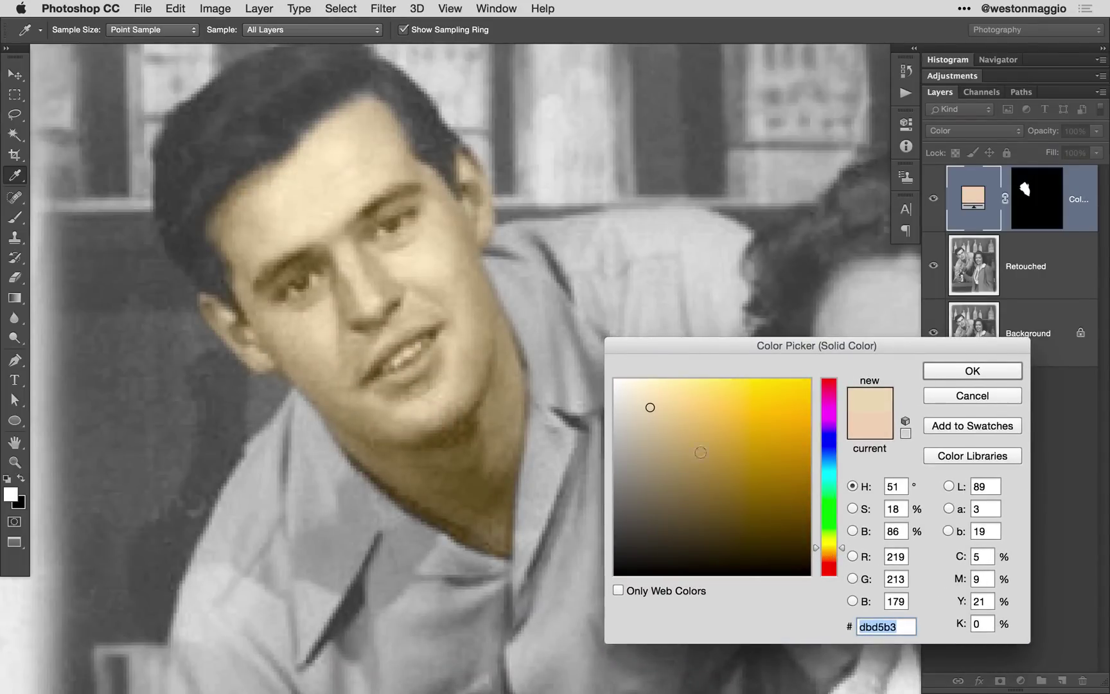
{"action": "left_click_drag", "start_coordinate": [639, 396], "coordinate": [633, 410]}
{"action": "left_click", "coordinate": [957, 371]}
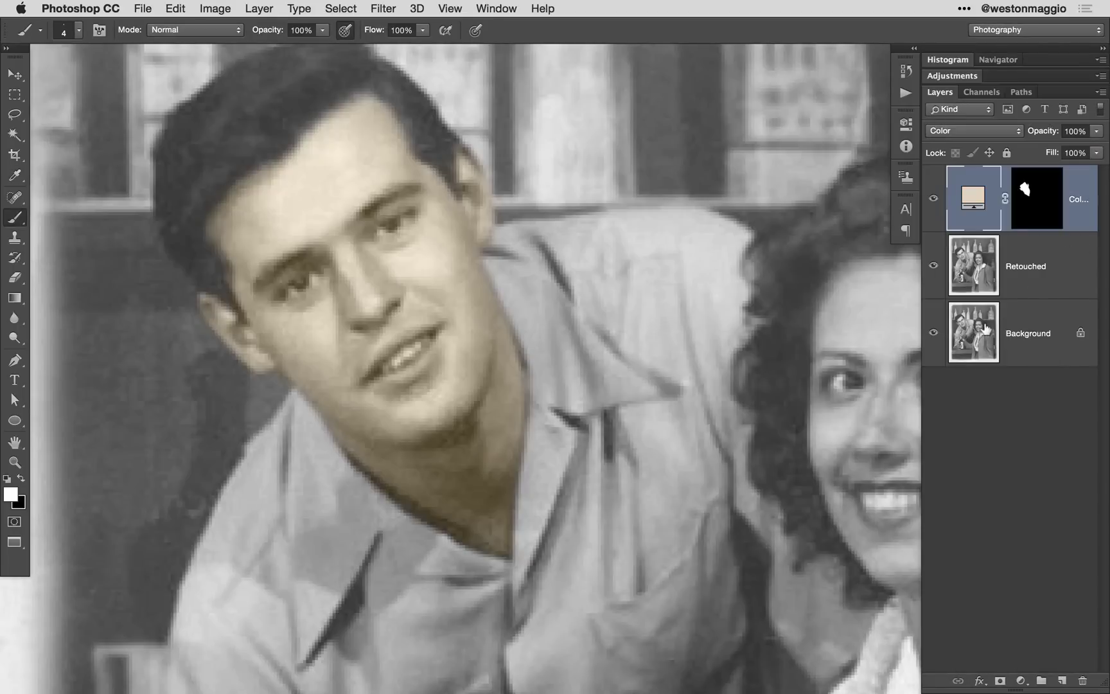
On the skin mask, paint beige onto the woman's face and neckline with a smaller brush
{"action": "left_click_drag", "start_coordinate": [882, 470], "coordinate": [394, 406]}
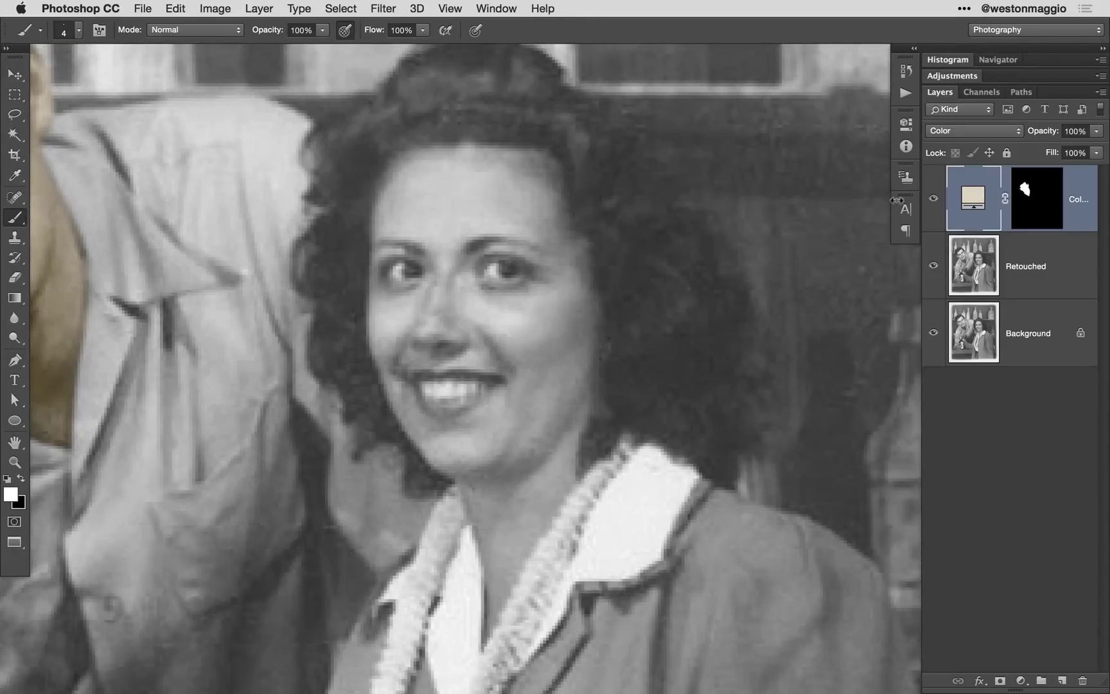
{"action": "left_click", "coordinate": [1036, 203]}
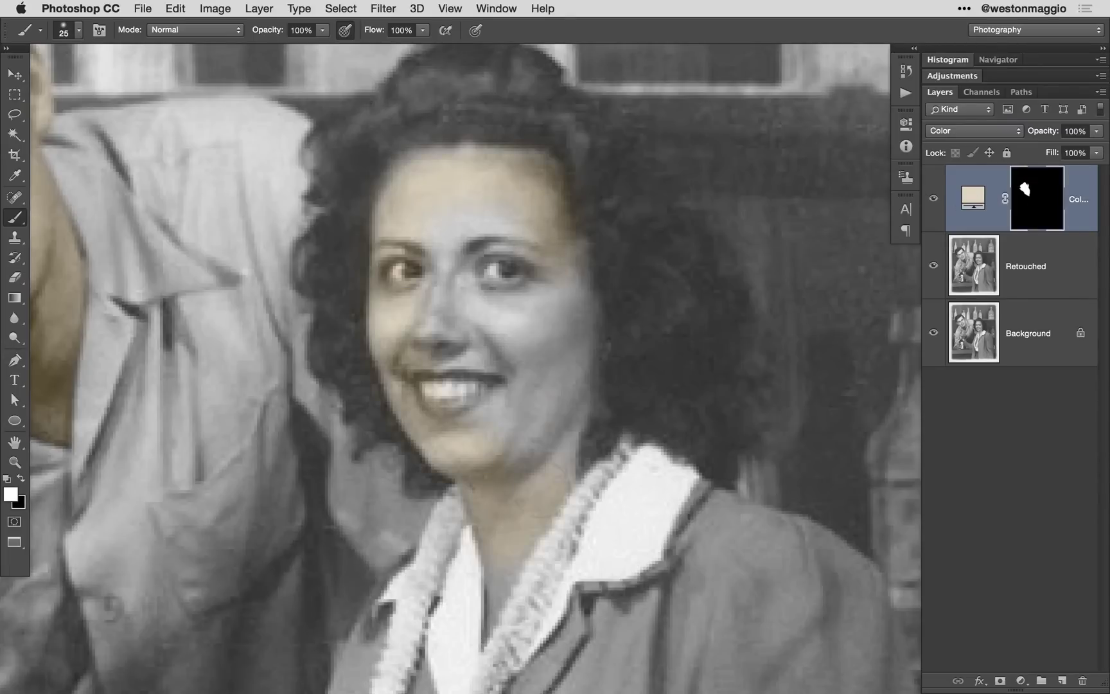
{"action": "mouse_move", "coordinate": [429, 285]}
{"action": "left_mouse_down"}
{"action": "mouse_move", "coordinate": [468, 493]}
{"action": "mouse_move", "coordinate": [488, 514]}
{"action": "left_mouse_up"}
{"action": "left_click_drag", "start_coordinate": [541, 579], "coordinate": [624, 322]}
{"action": "key", "text": "super+plus"}
{"action": "key", "text": "super+plus"}
{"action": "key", "text": "super+plus"}
{"action": "key", "text": "super+plus"}
{"action": "key", "text": "bracketleft"}
{"action": "key", "text": "bracketleft"}
{"action": "key", "text": "bracketleft"}
{"action": "key", "text": "bracketleft"}
{"action": "key", "text": "bracketleft"}
{"action": "key", "text": "bracketleft"}
{"action": "key", "text": "bracketleft"}
{"action": "key", "text": "bracketleft"}
{"action": "left_click_drag", "start_coordinate": [498, 263], "coordinate": [500, 404]}
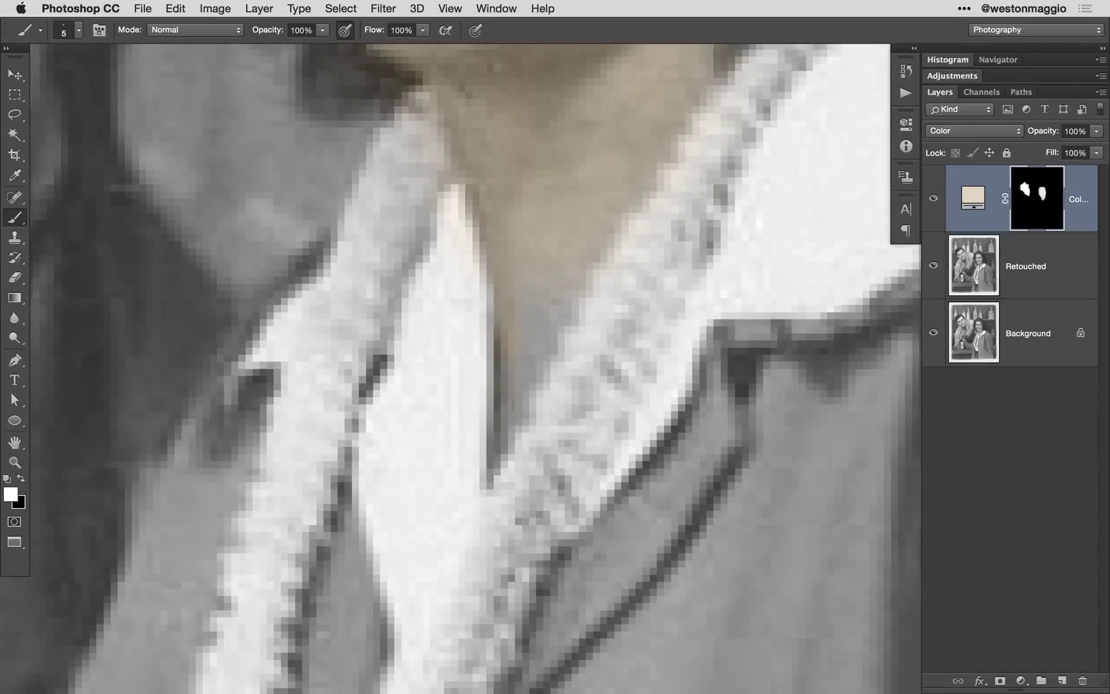
{"action": "left_click_drag", "start_coordinate": [570, 171], "coordinate": [654, 549]}
Switch to black and work around the woman's mouth, eyes and chin to keep them uncoloured
{"action": "key", "text": "x"}
{"action": "left_click_drag", "start_coordinate": [276, 83], "coordinate": [302, 578]}
{"action": "left_click_drag", "start_coordinate": [784, 642], "coordinate": [530, 268]}
{"action": "scroll", "coordinate": [622, 398], "scroll_direction": "down", "scroll_amount": 8}
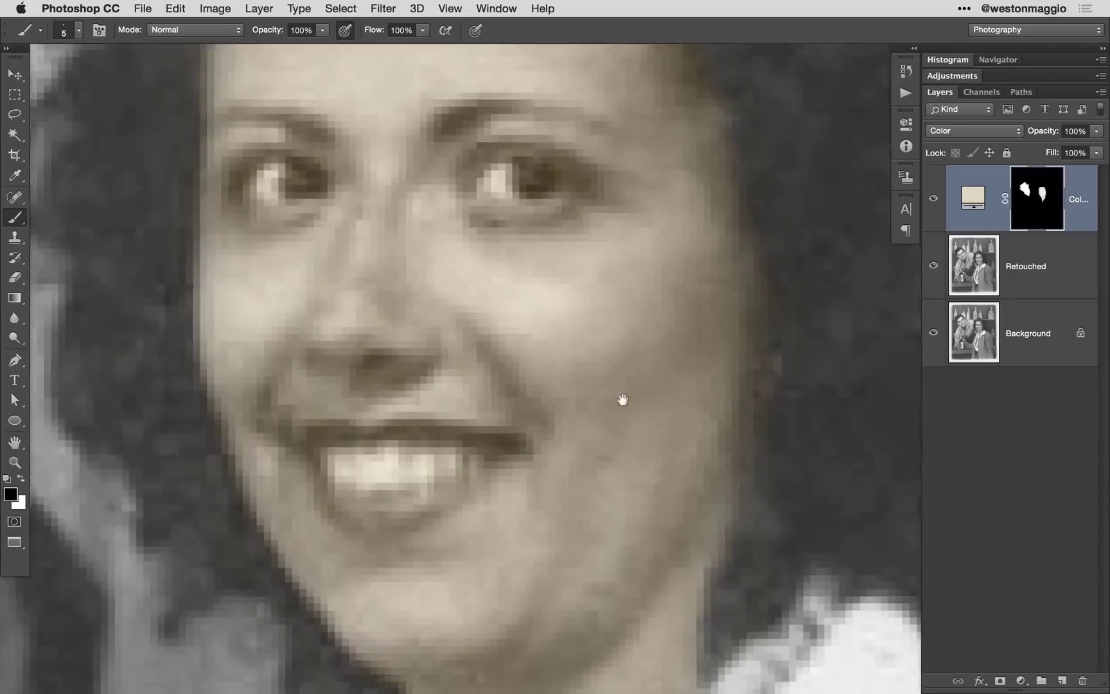
{"action": "scroll", "coordinate": [194, 248], "scroll_direction": "up", "scroll_amount": 10}
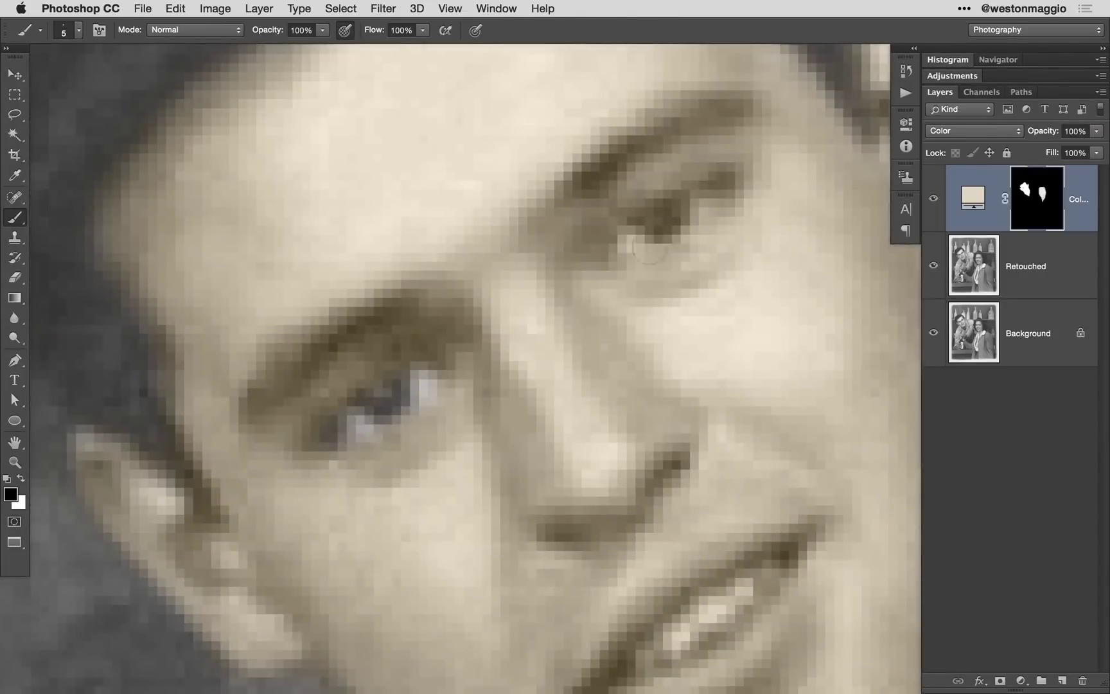
{"action": "scroll", "coordinate": [649, 248], "scroll_direction": "down", "scroll_amount": 6}
{"action": "scroll", "coordinate": [649, 248], "scroll_direction": "right", "scroll_amount": 4}
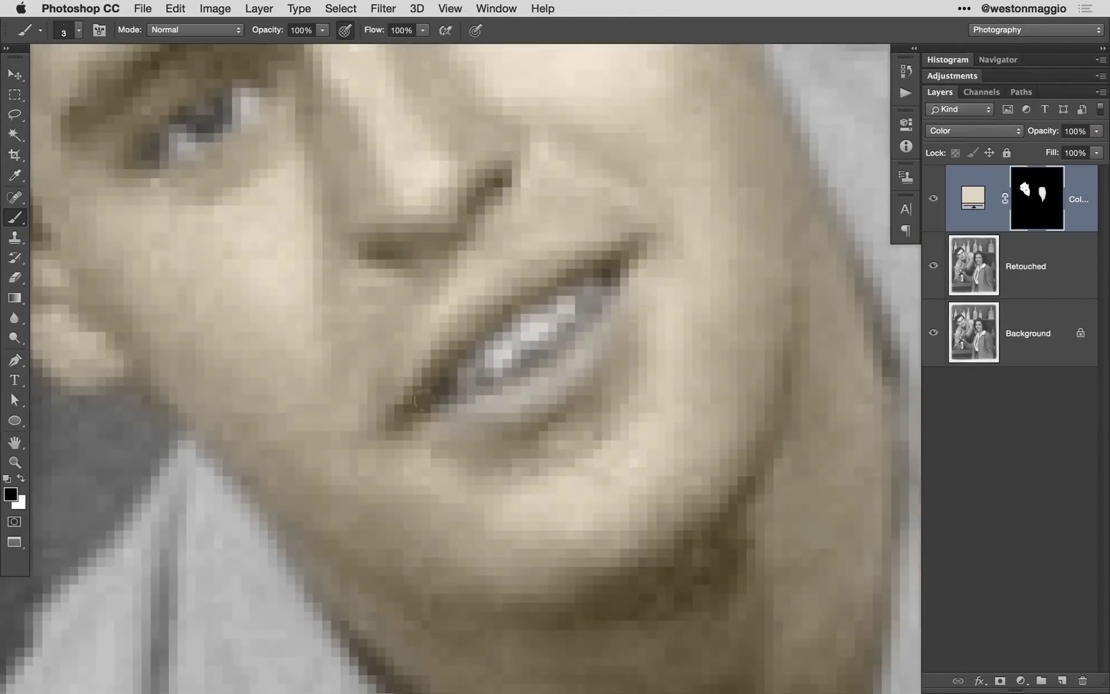
{"action": "key", "text": "h"}
{"action": "mouse_move", "coordinate": [648, 416]}
{"action": "left_mouse_down"}
{"action": "mouse_move", "coordinate": [384, 320]}
{"action": "mouse_move", "coordinate": [287, 328]}
{"action": "left_mouse_up"}
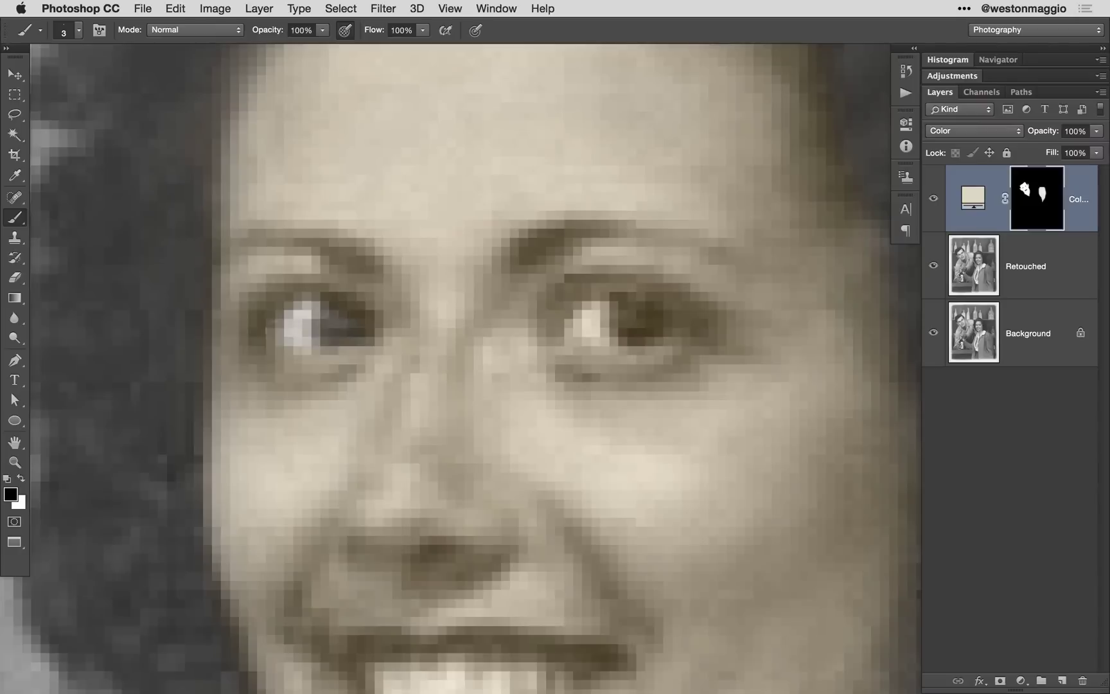
{"action": "scroll", "coordinate": [527, 417], "scroll_direction": "down", "scroll_amount": 6}
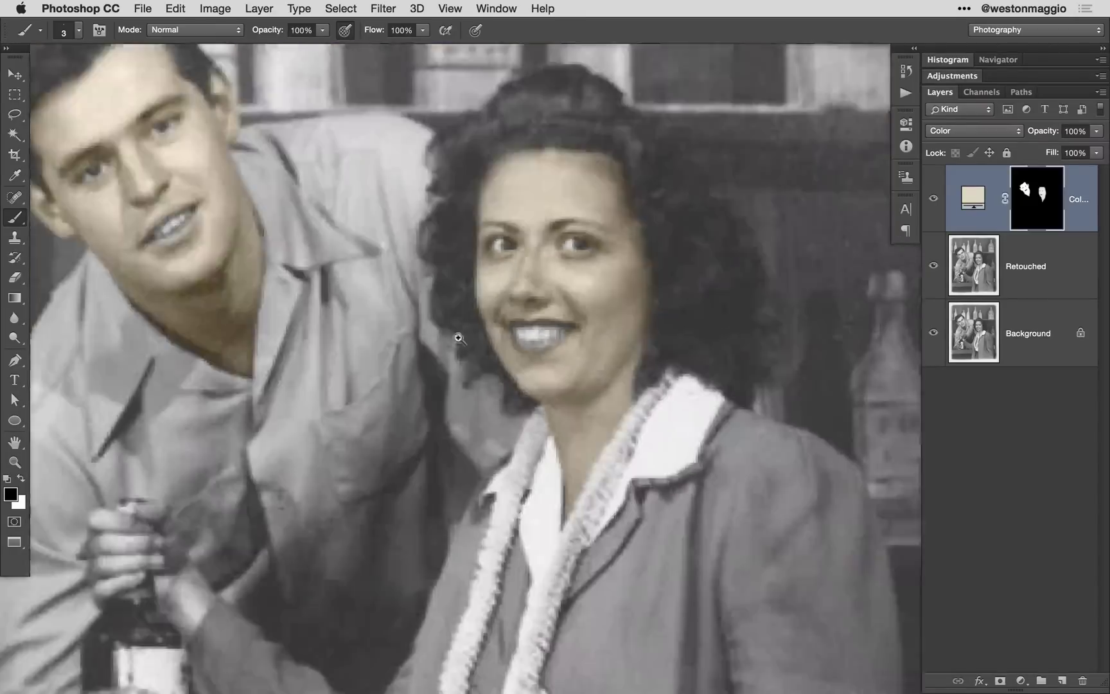
{"action": "key", "text": "h"}
{"action": "mouse_move", "coordinate": [456, 340]}
{"action": "left_mouse_down"}
{"action": "mouse_move", "coordinate": [845, 442]}
{"action": "mouse_move", "coordinate": [493, 273]}
{"action": "left_mouse_up"}
Paint the beige tone onto the hands along the cuff, fingers and outer edges
{"action": "key", "text": "x"}
{"action": "left_click_drag", "start_coordinate": [443, 324], "coordinate": [524, 456]}
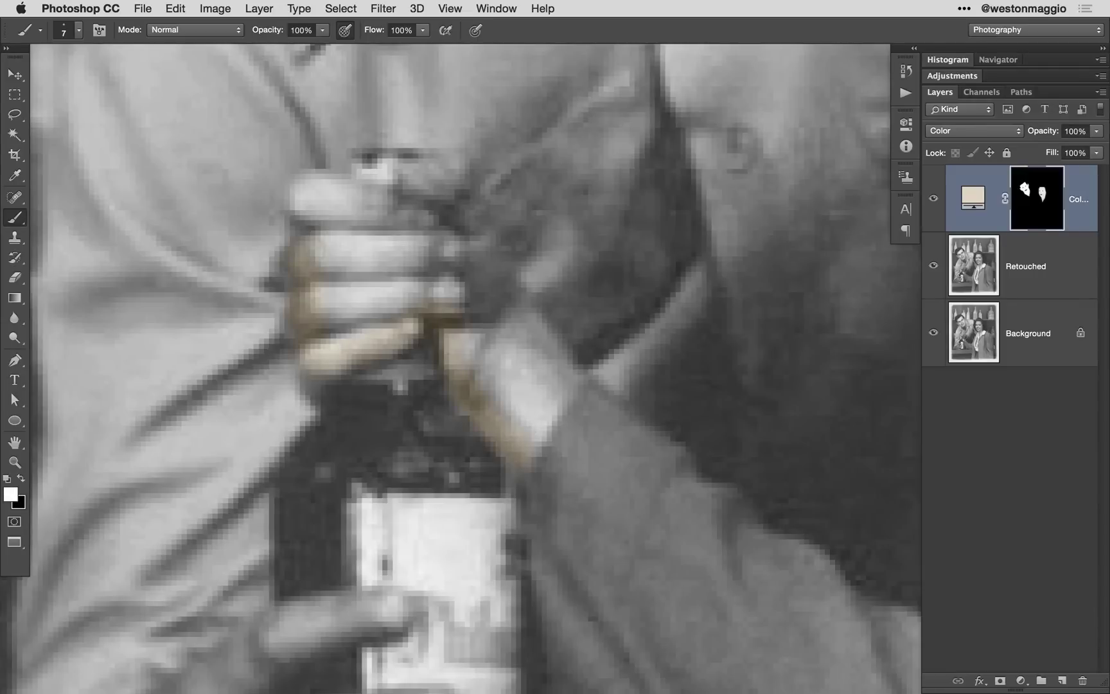
{"action": "left_click_drag", "start_coordinate": [443, 292], "coordinate": [319, 195]}
{"action": "left_click_drag", "start_coordinate": [452, 443], "coordinate": [659, 100]}
{"action": "left_click_drag", "start_coordinate": [568, 284], "coordinate": [372, 577]}
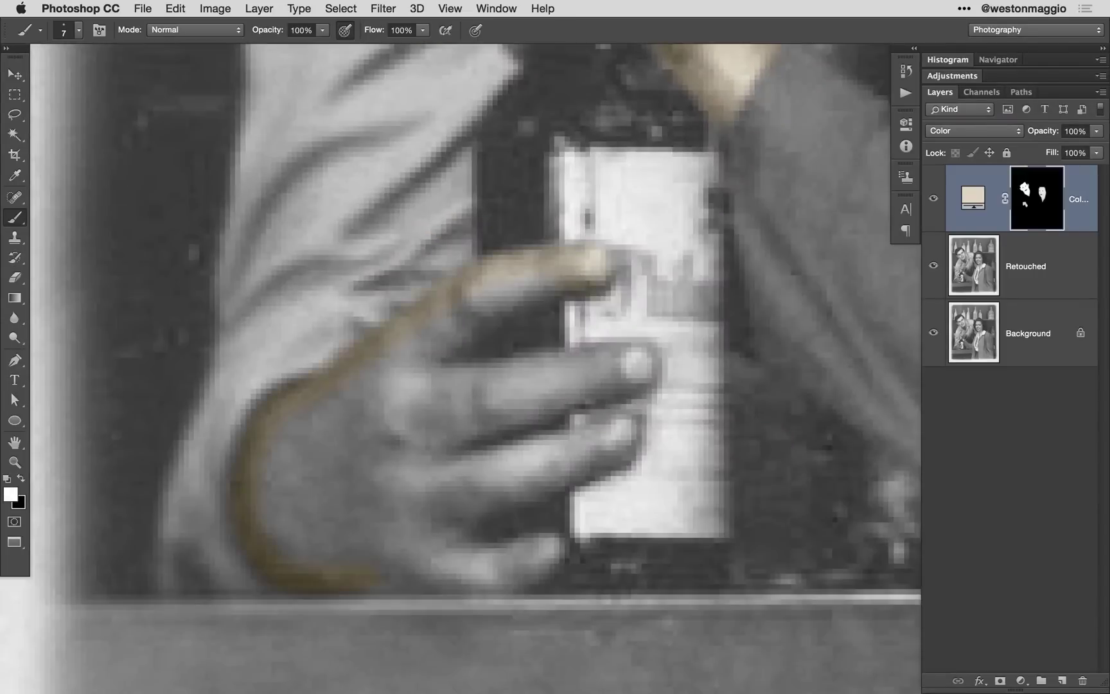
{"action": "key", "text": "x"}
{"action": "left_click_drag", "start_coordinate": [620, 401], "coordinate": [592, 302]}
{"action": "left_click_drag", "start_coordinate": [589, 477], "coordinate": [408, 255]}
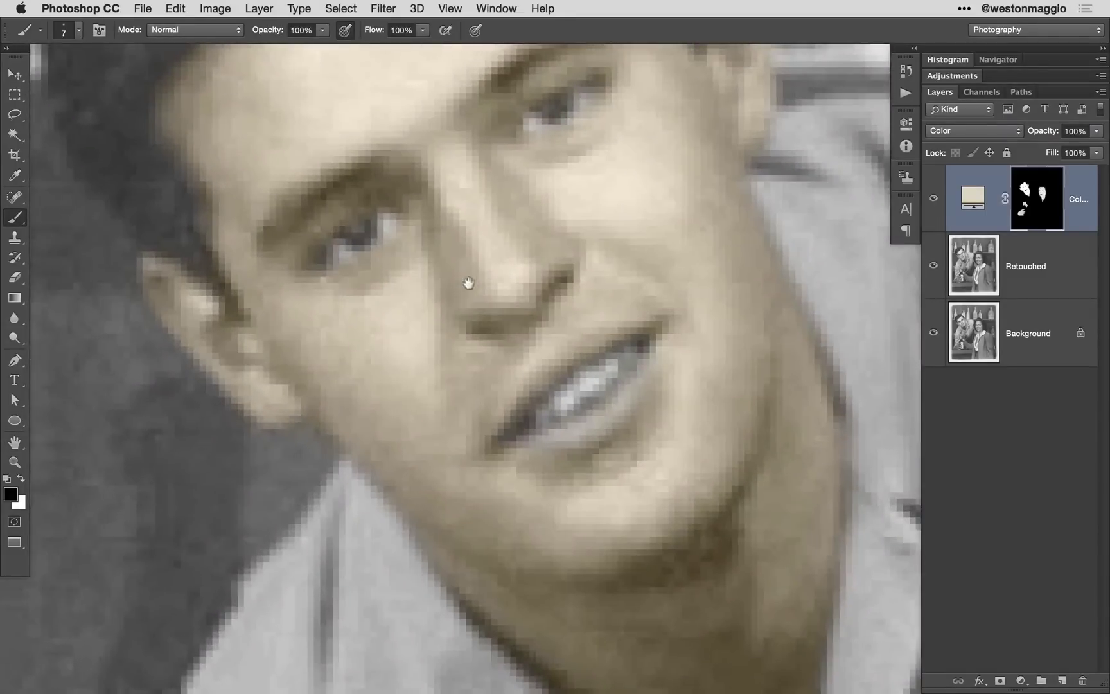
{"action": "left_click_drag", "start_coordinate": [498, 228], "coordinate": [469, 312]}
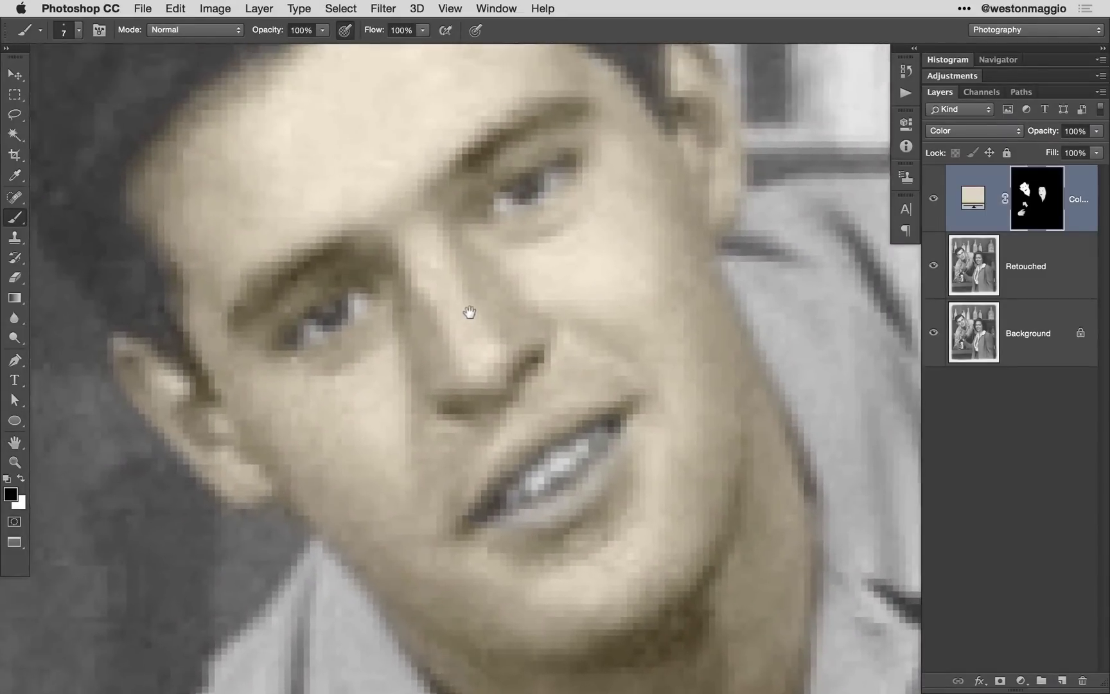
Add a new Solid Color fill layer in a dark teal
{"action": "left_click", "coordinate": [1019, 681]}
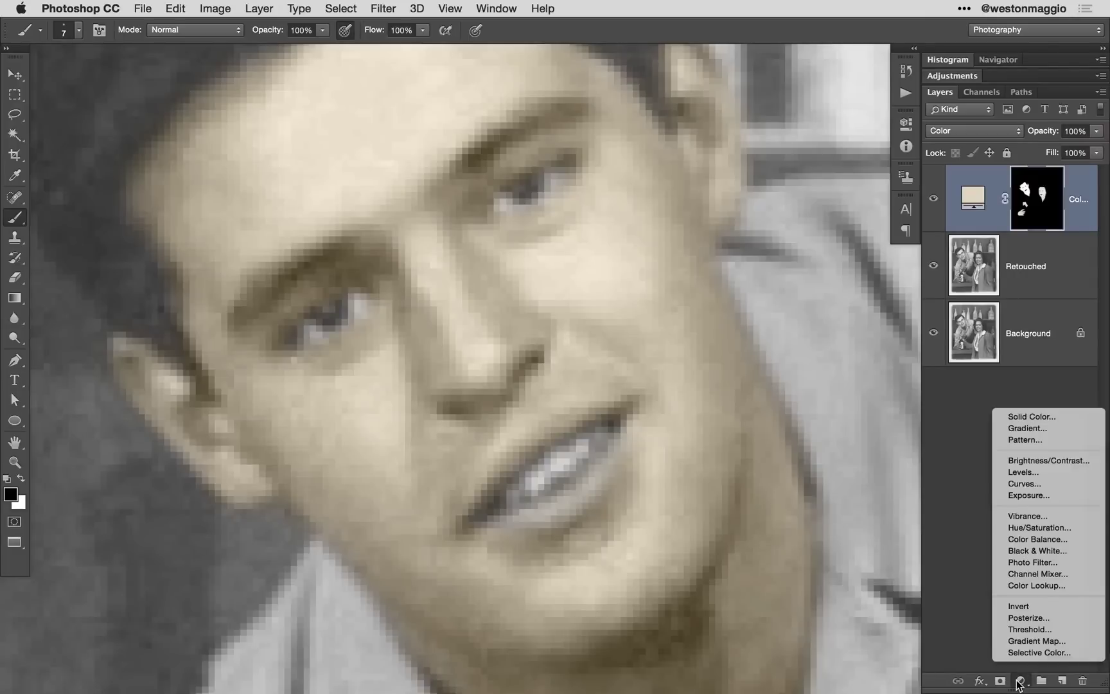
{"action": "left_click", "coordinate": [1057, 418]}
{"action": "left_click_drag", "start_coordinate": [831, 438], "coordinate": [829, 463]}
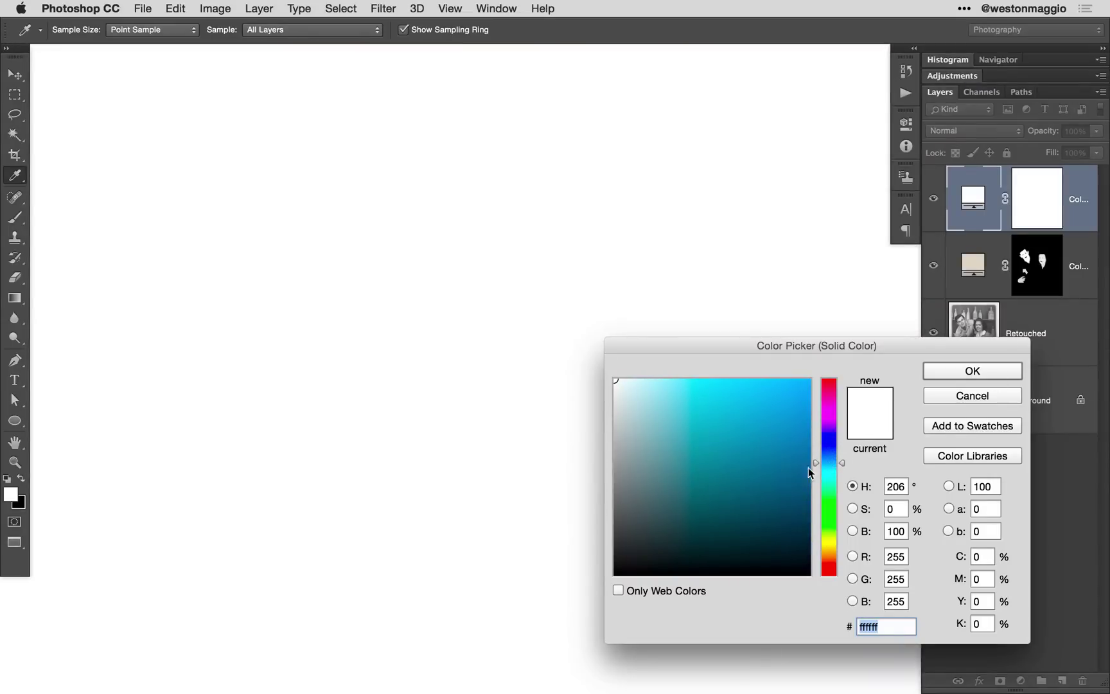
{"action": "left_click", "coordinate": [780, 484]}
{"action": "key", "text": "Return"}
Fill the teal layer's mask with black so the colour is hidden
{"action": "key", "text": "b"}
{"action": "left_click", "coordinate": [176, 8]}
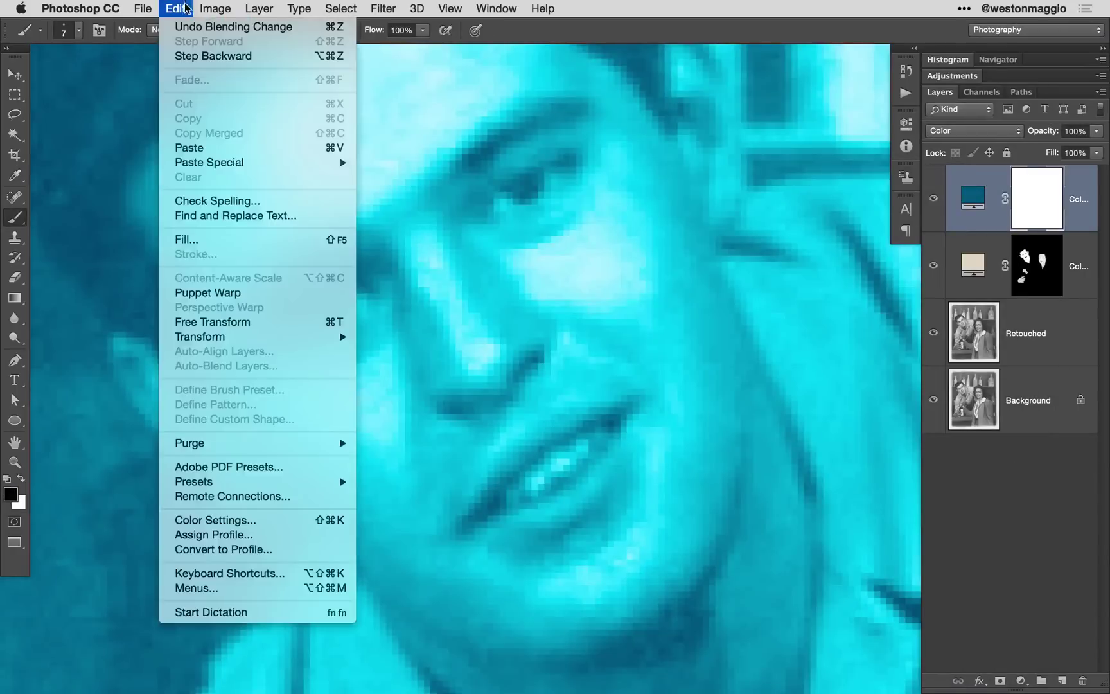
{"action": "left_click", "coordinate": [183, 241]}
{"action": "left_click", "coordinate": [508, 151]}
{"action": "left_click", "coordinate": [507, 133]}
{"action": "left_click", "coordinate": [622, 154]}
Paint teal onto the man's eyes with a small brush and lower the layer to about 34% opacity
{"action": "key", "text": "bracketleft"}
{"action": "key", "text": "bracketleft"}
{"action": "key", "text": "bracketleft"}
{"action": "key", "text": "bracketleft"}
{"action": "key", "text": "bracketleft"}
{"action": "left_click_drag", "start_coordinate": [352, 320], "coordinate": [337, 317]}
{"action": "key", "text": "x"}
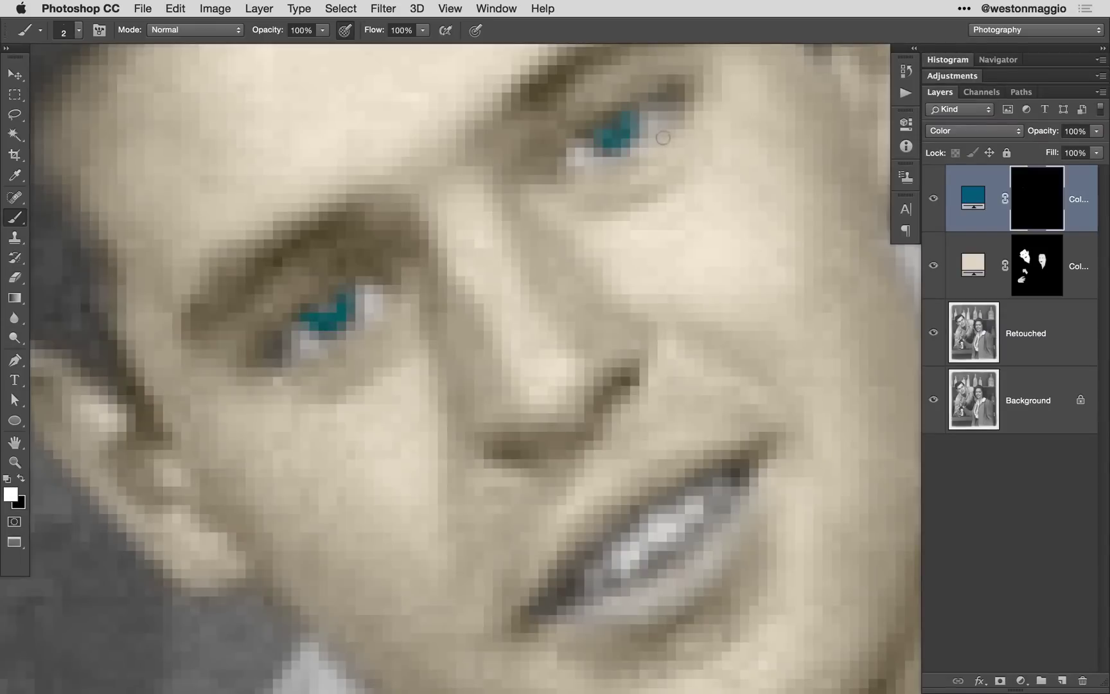
{"action": "left_click_drag", "start_coordinate": [649, 213], "coordinate": [568, 228]}
{"action": "left_click_drag", "start_coordinate": [663, 305], "coordinate": [535, 316]}
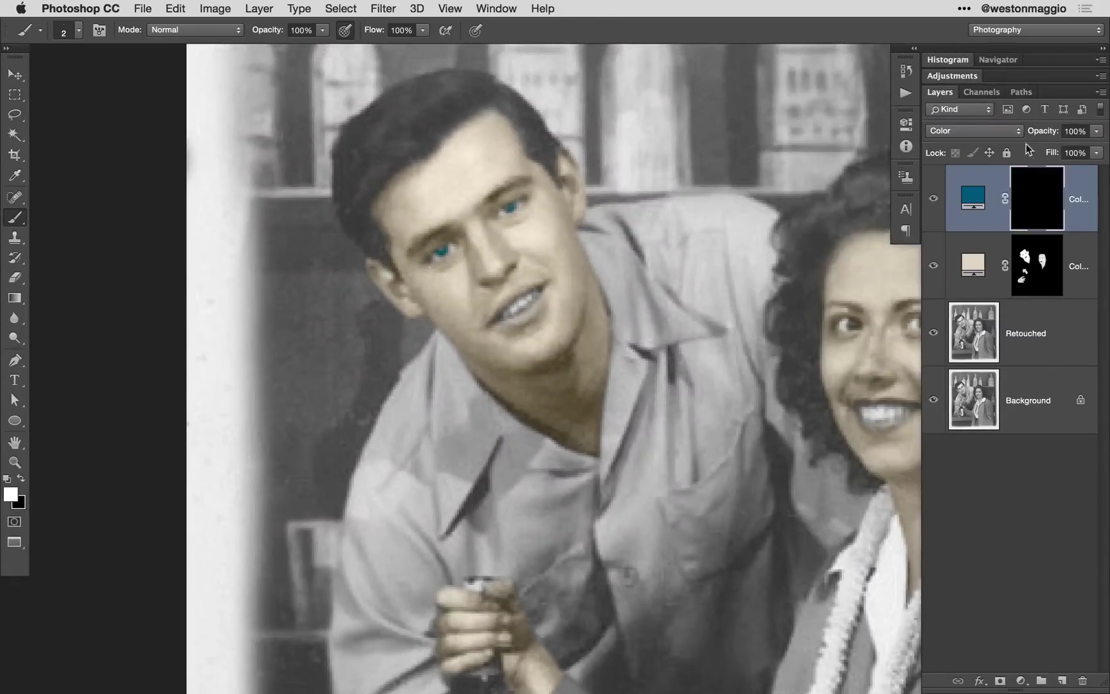
{"action": "left_click_drag", "start_coordinate": [1041, 131], "coordinate": [949, 123]}
{"action": "left_click_drag", "start_coordinate": [513, 241], "coordinate": [557, 249]}
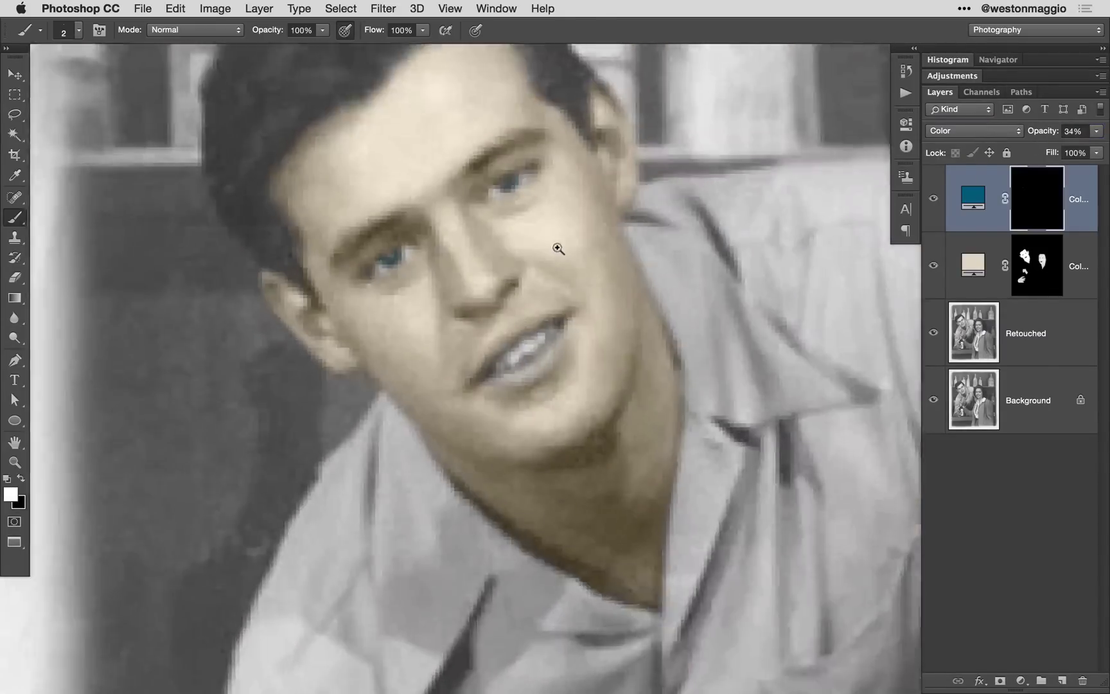
{"action": "left_click", "coordinate": [559, 249], "text": "super"}
{"action": "left_click_drag", "start_coordinate": [1038, 131], "coordinate": [993, 147]}
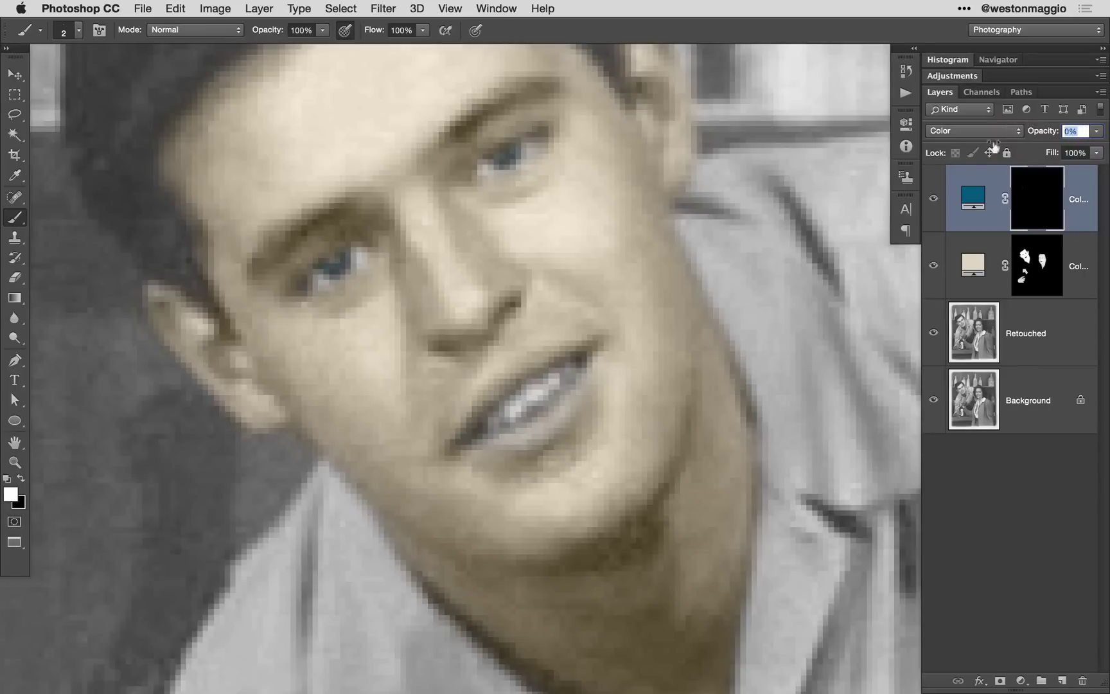
Add a dark olive Solid Color fill layer and fill its mask with black
{"action": "scroll", "coordinate": [783, 372], "scroll_direction": "down", "scroll_amount": 5}
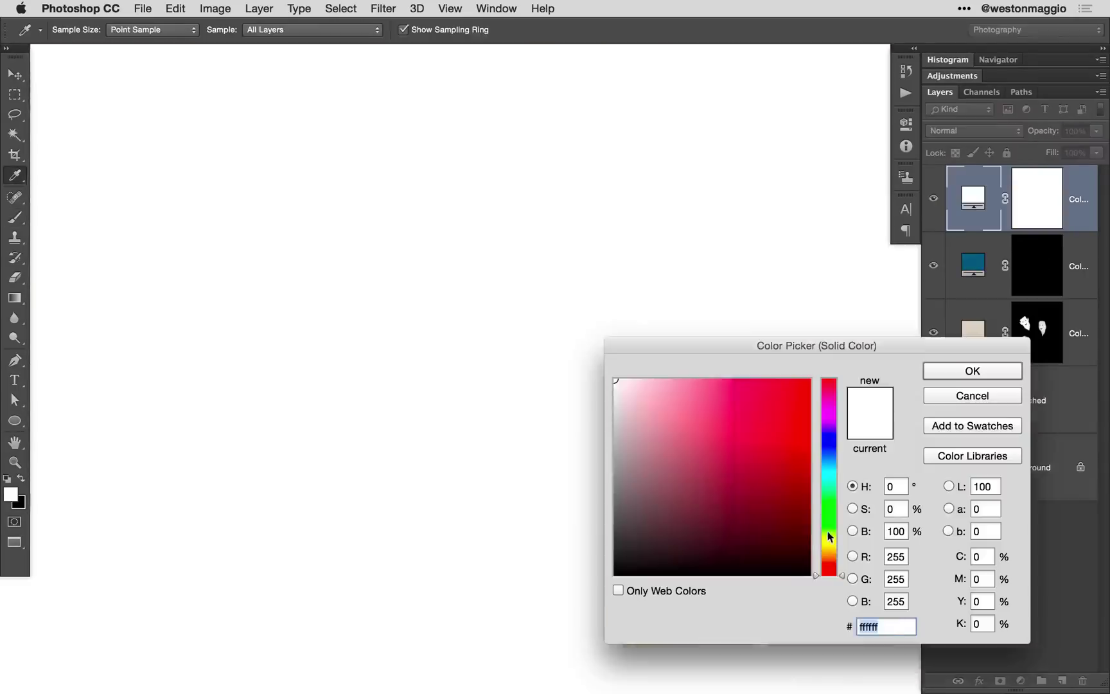
{"action": "left_click", "coordinate": [829, 537]}
{"action": "left_click", "coordinate": [702, 544]}
{"action": "key", "text": "Return"}
{"action": "key", "text": "shift+BackSpace"}
{"action": "key", "text": "Return"}
Switch to a white brush and add a new salmon Solid Color fill layer
{"action": "key", "text": "b"}
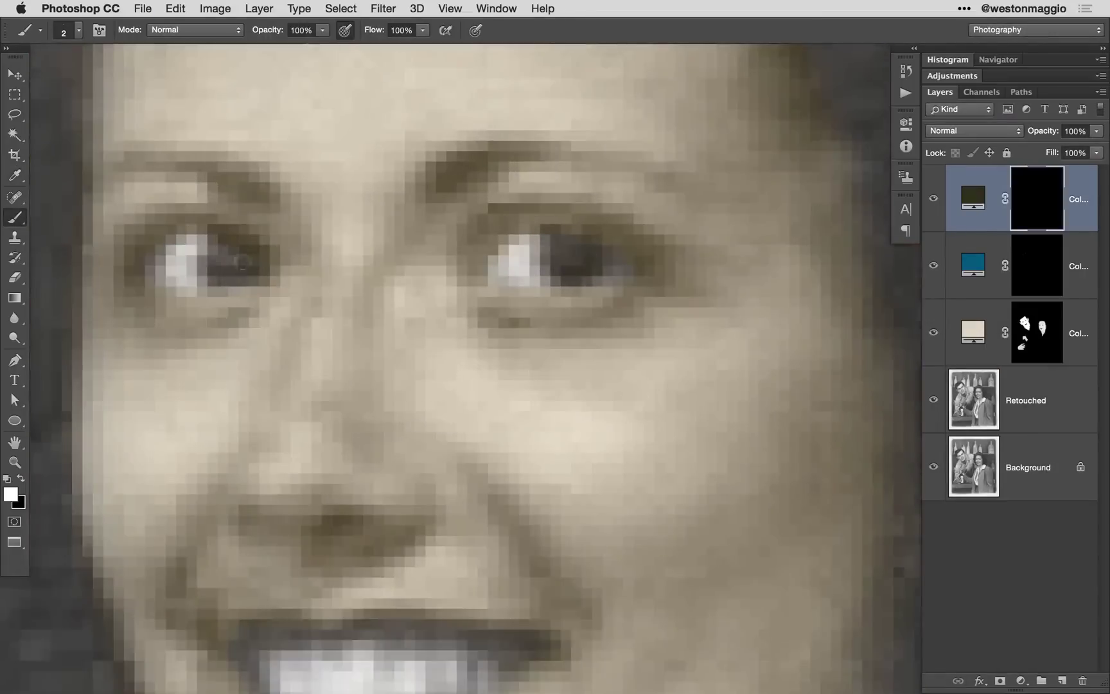
{"action": "key", "text": "x"}
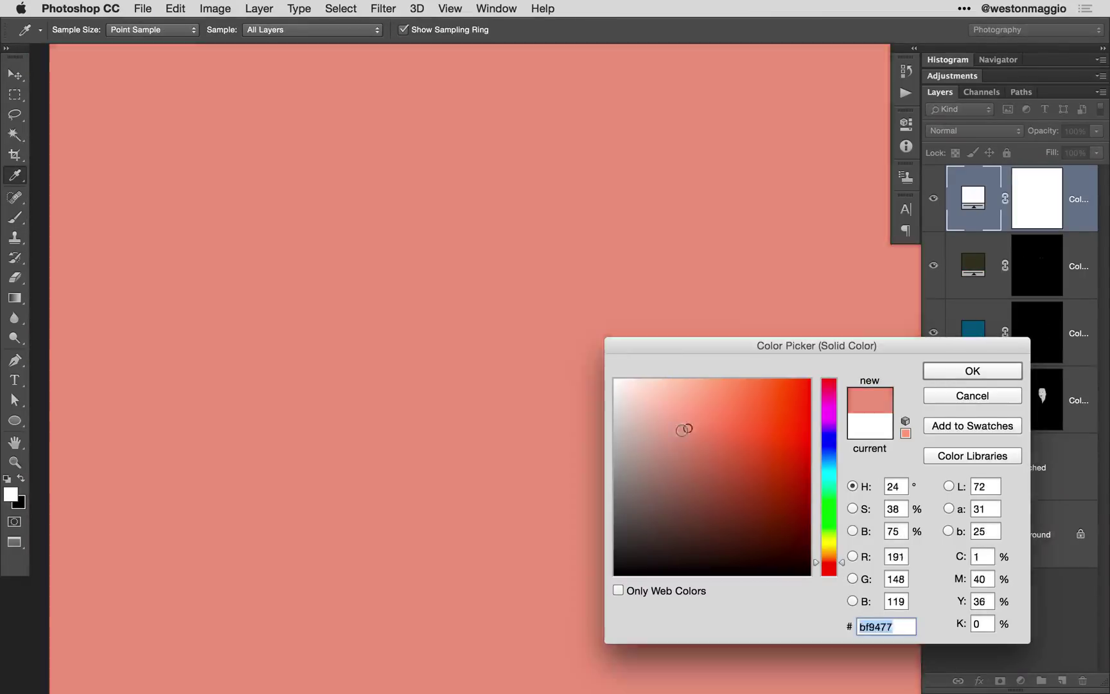
{"action": "left_click", "coordinate": [682, 427]}
Set the salmon lip layer to Color blend mode and lower its opacity to 31%
{"action": "left_click", "coordinate": [973, 130]}
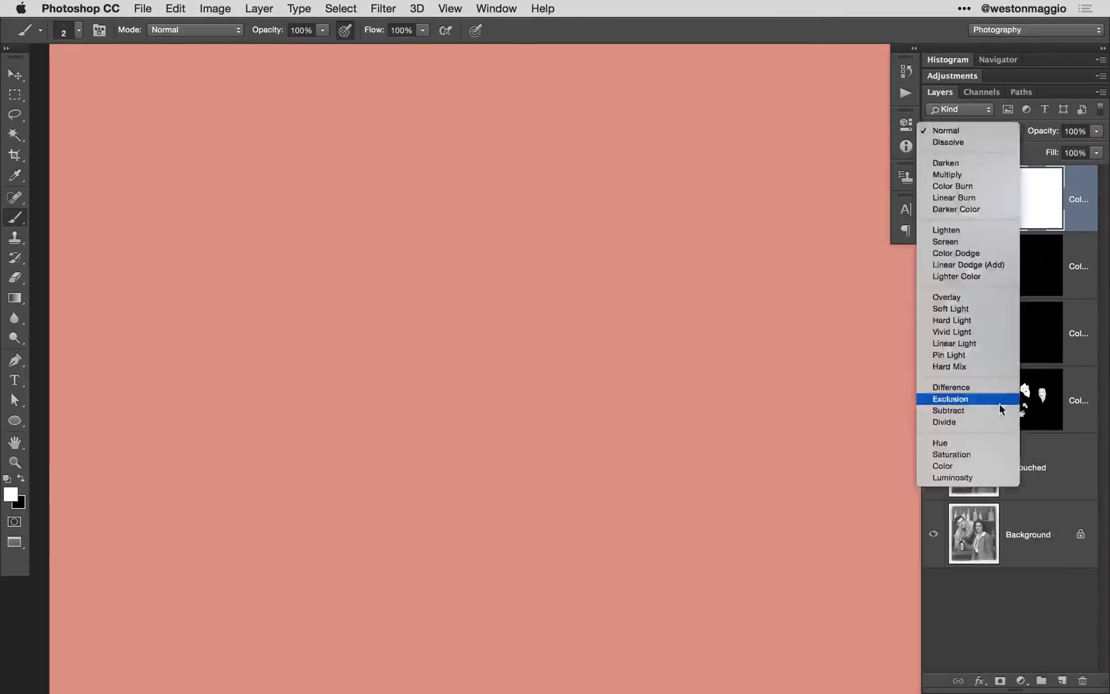
{"action": "left_click", "coordinate": [943, 466]}
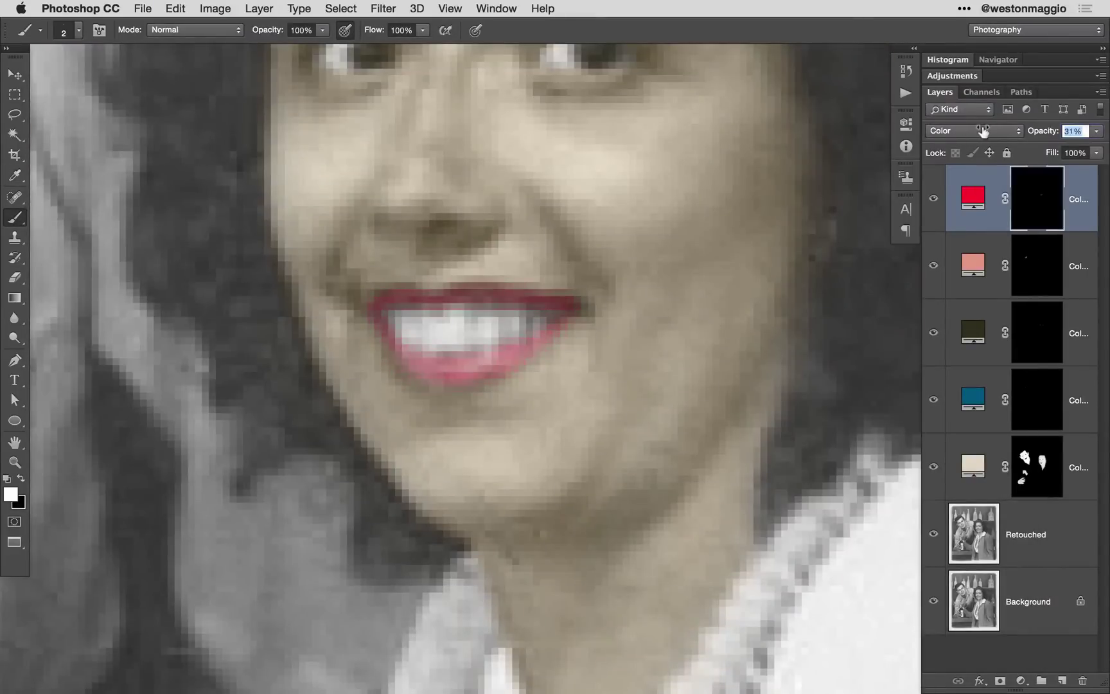
{"action": "left_click_drag", "start_coordinate": [1042, 131], "coordinate": [986, 132]}
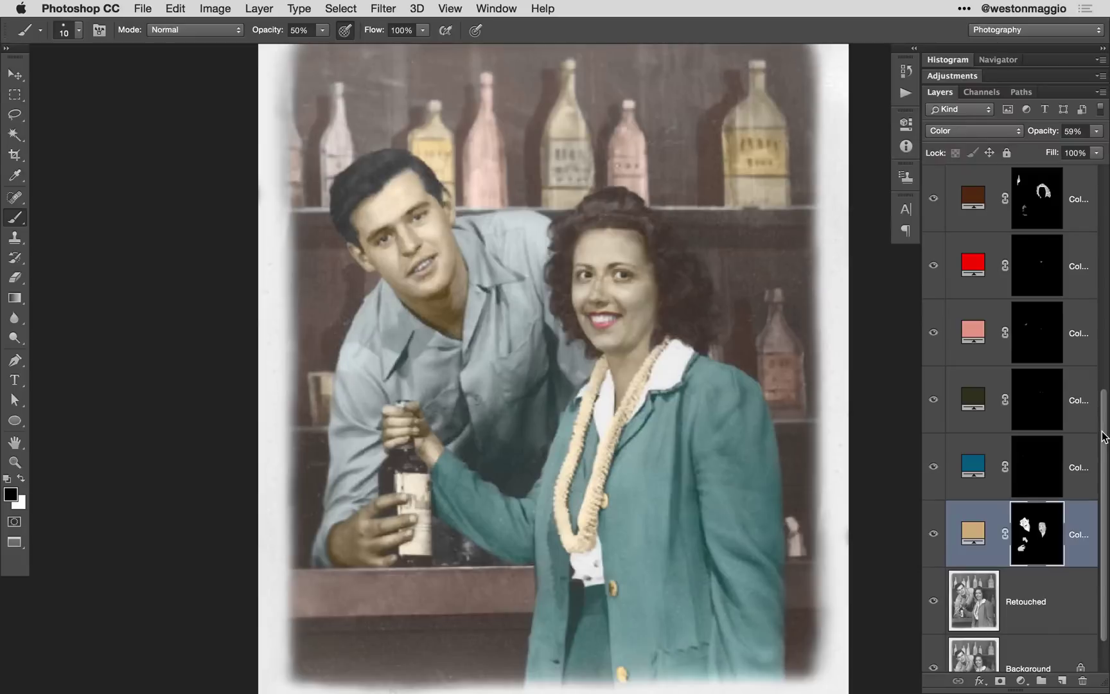
Add an empty Layer 1 above the top brown colour layer, blending as Soft Light
{"action": "scroll", "coordinate": [1103, 435], "scroll_direction": "up", "scroll_amount": 7}
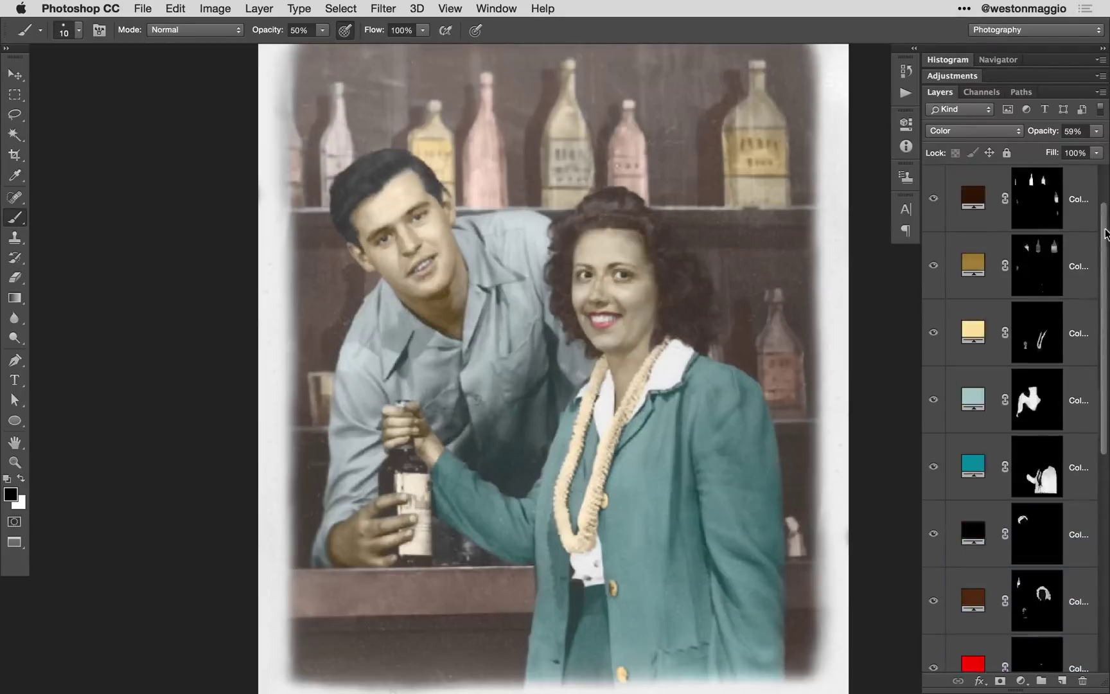
{"action": "left_click", "coordinate": [976, 201]}
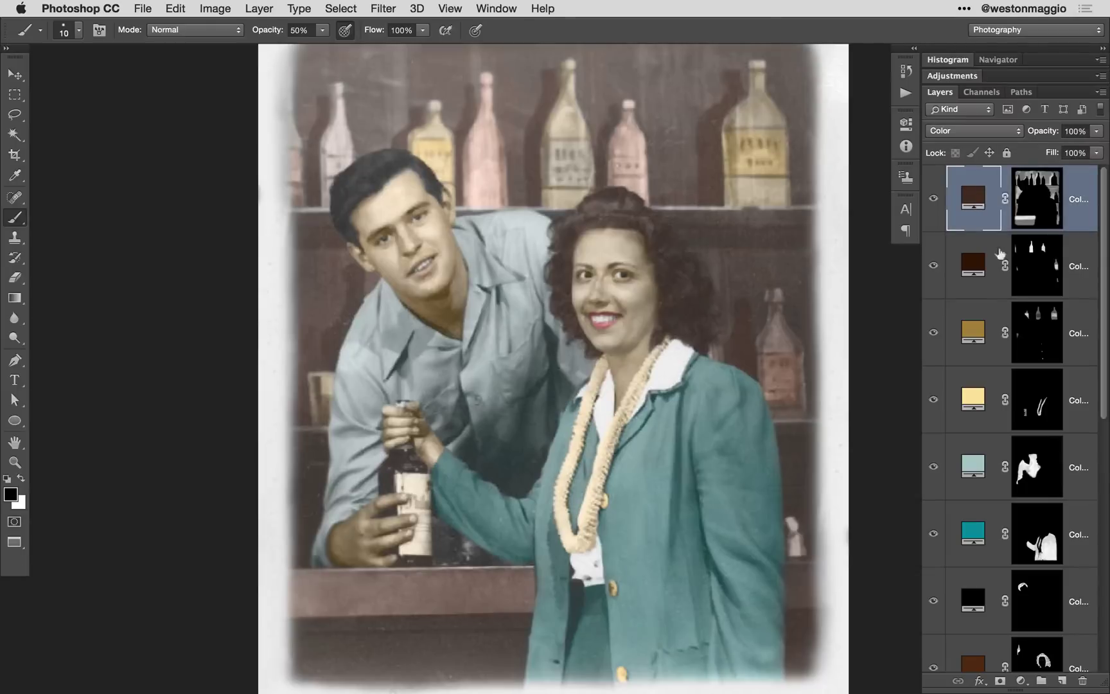
{"action": "left_click", "coordinate": [1062, 681]}
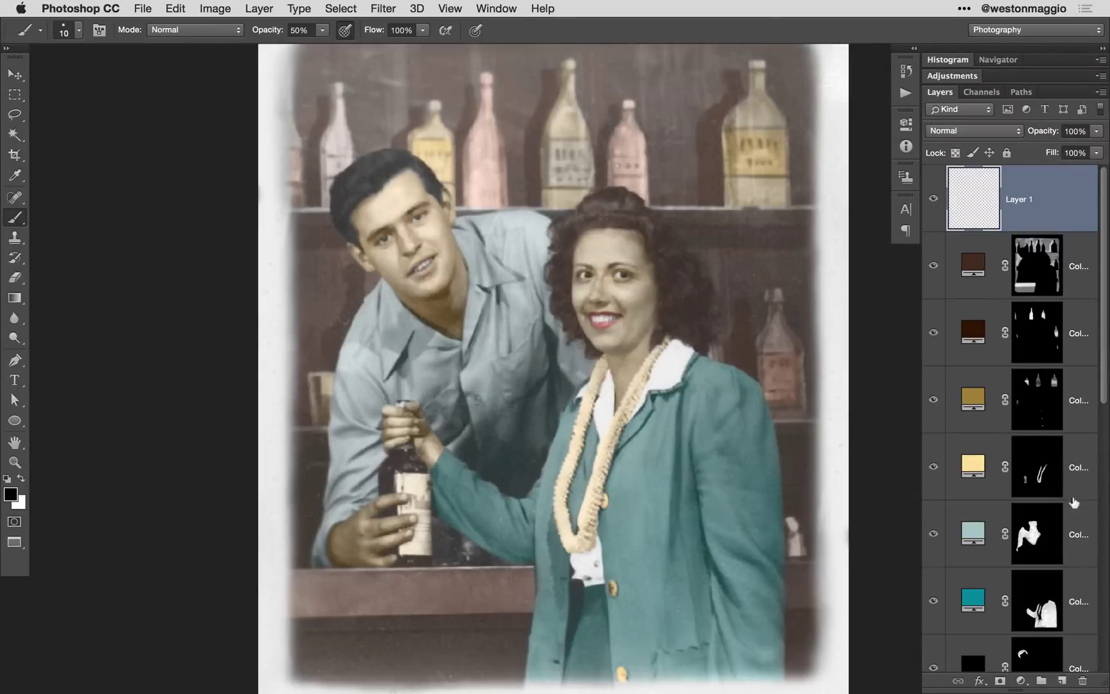
{"action": "left_click", "coordinate": [989, 132]}
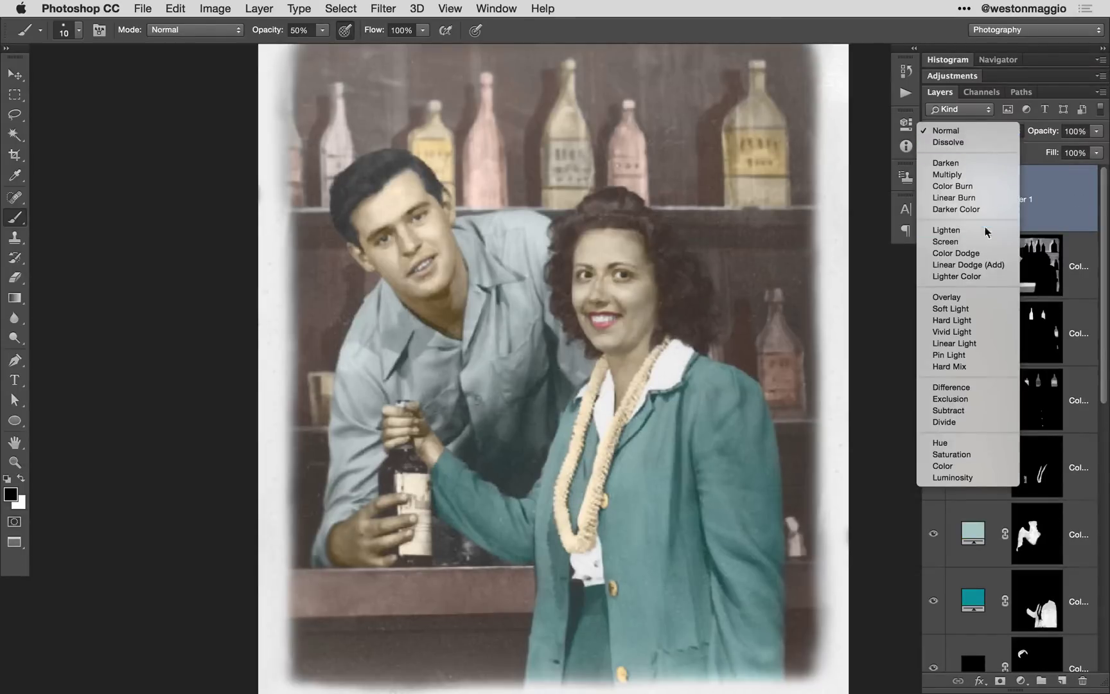
{"action": "left_click", "coordinate": [990, 310]}
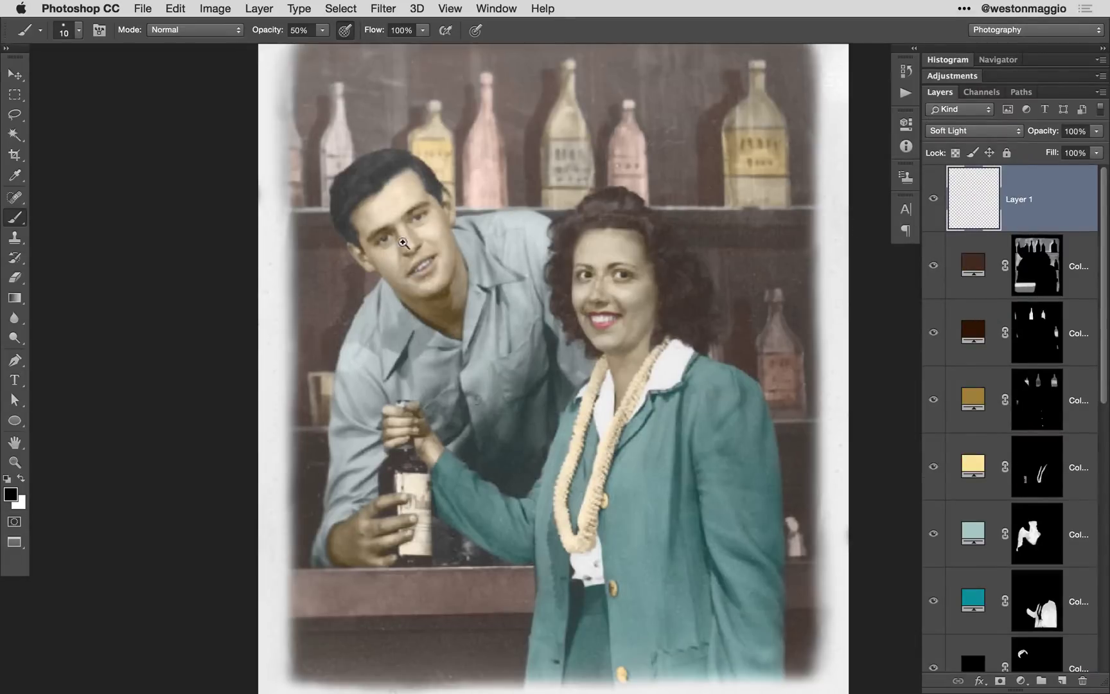
On the Soft Light layer, paint the shadow under the man's chin
{"action": "left_click_drag", "start_coordinate": [403, 241], "coordinate": [486, 294]}
{"action": "left_click_drag", "start_coordinate": [506, 227], "coordinate": [521, 384]}
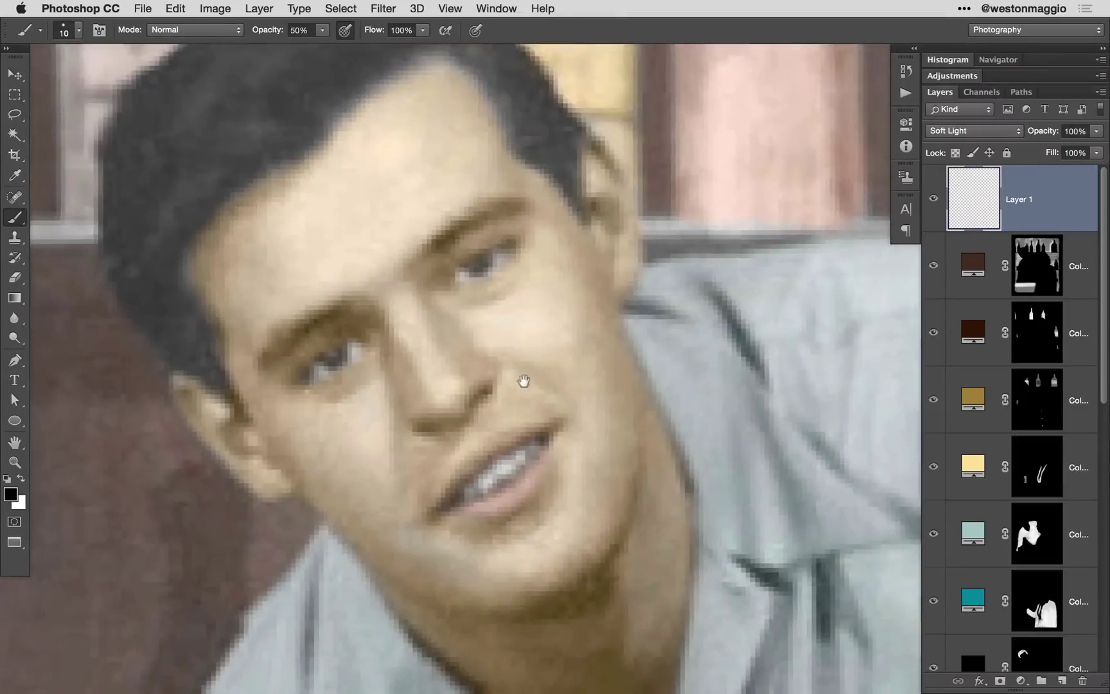
{"action": "key", "text": "x"}
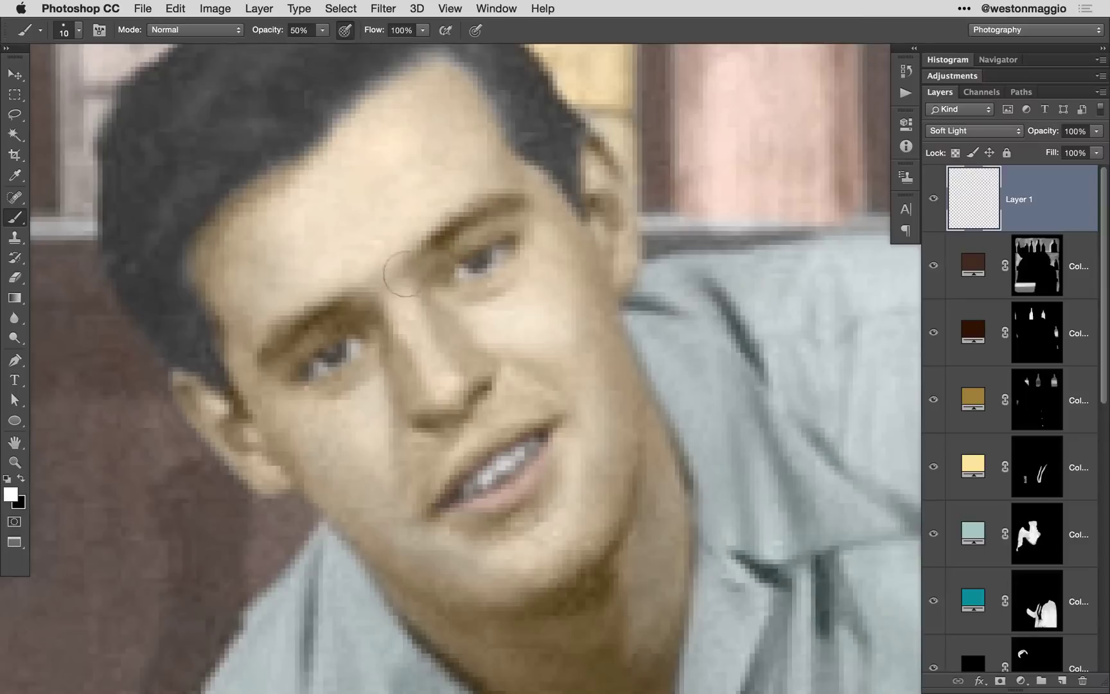
{"action": "key", "text": "bracketleft"}
{"action": "key", "text": "bracketleft"}
{"action": "key", "text": "bracketleft"}
{"action": "key", "text": "super+z"}
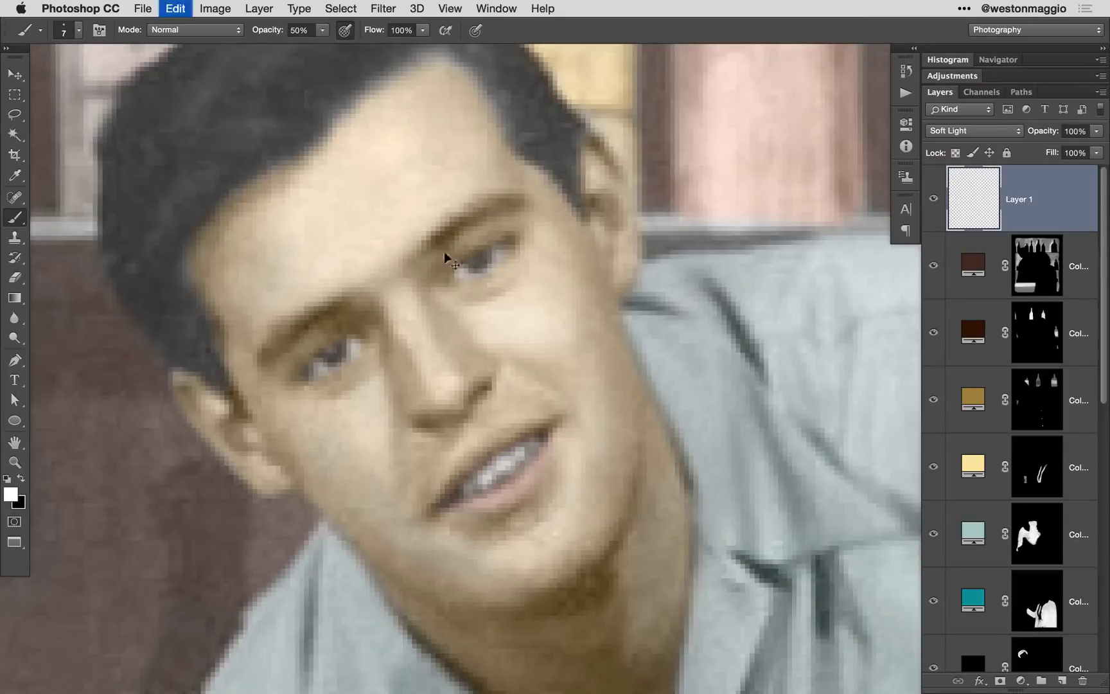
{"action": "left_click_drag", "start_coordinate": [432, 241], "coordinate": [375, 237]}
{"action": "left_click_drag", "start_coordinate": [722, 321], "coordinate": [545, 304]}
{"action": "key", "text": "bracketright"}
{"action": "key", "text": "bracketright"}
{"action": "key", "text": "bracketright"}
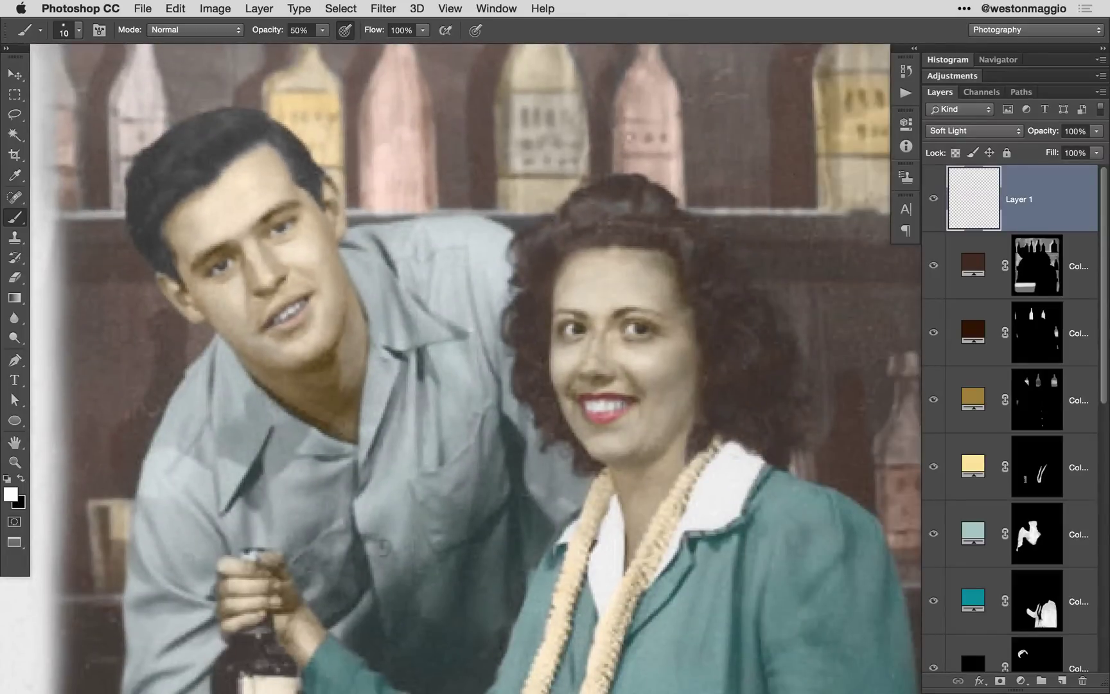
{"action": "mouse_move", "coordinate": [810, 446]}
{"action": "left_mouse_down"}
{"action": "mouse_move", "coordinate": [764, 449]}
{"action": "mouse_move", "coordinate": [622, 338]}
{"action": "left_mouse_up"}
Darken the man's hairline with a smaller black brush
{"action": "key", "text": "x"}
{"action": "mouse_move", "coordinate": [381, 299]}
{"action": "left_mouse_down"}
{"action": "mouse_move", "coordinate": [443, 306]}
{"action": "mouse_move", "coordinate": [437, 326]}
{"action": "left_mouse_up"}
{"action": "left_click_drag", "start_coordinate": [662, 364], "coordinate": [462, 384]}
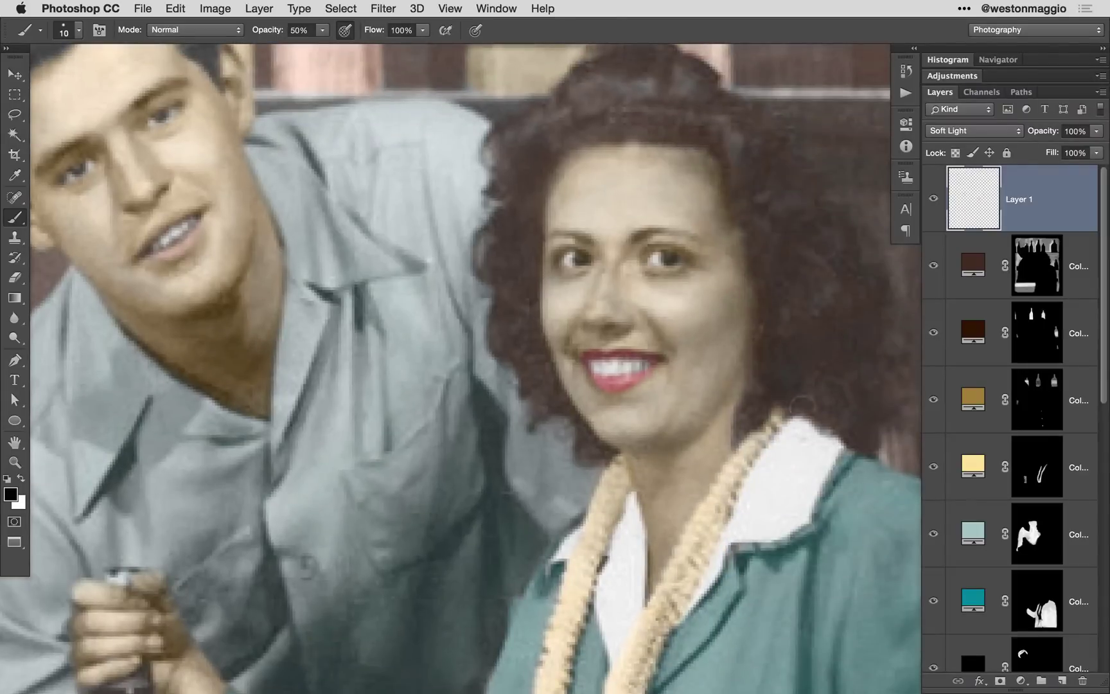
{"action": "mouse_move", "coordinate": [470, 310]}
{"action": "left_mouse_down"}
{"action": "mouse_move", "coordinate": [543, 365]}
{"action": "mouse_move", "coordinate": [657, 501]}
{"action": "left_mouse_up"}
{"action": "key", "text": "bracketleft"}
{"action": "key", "text": "bracketleft"}
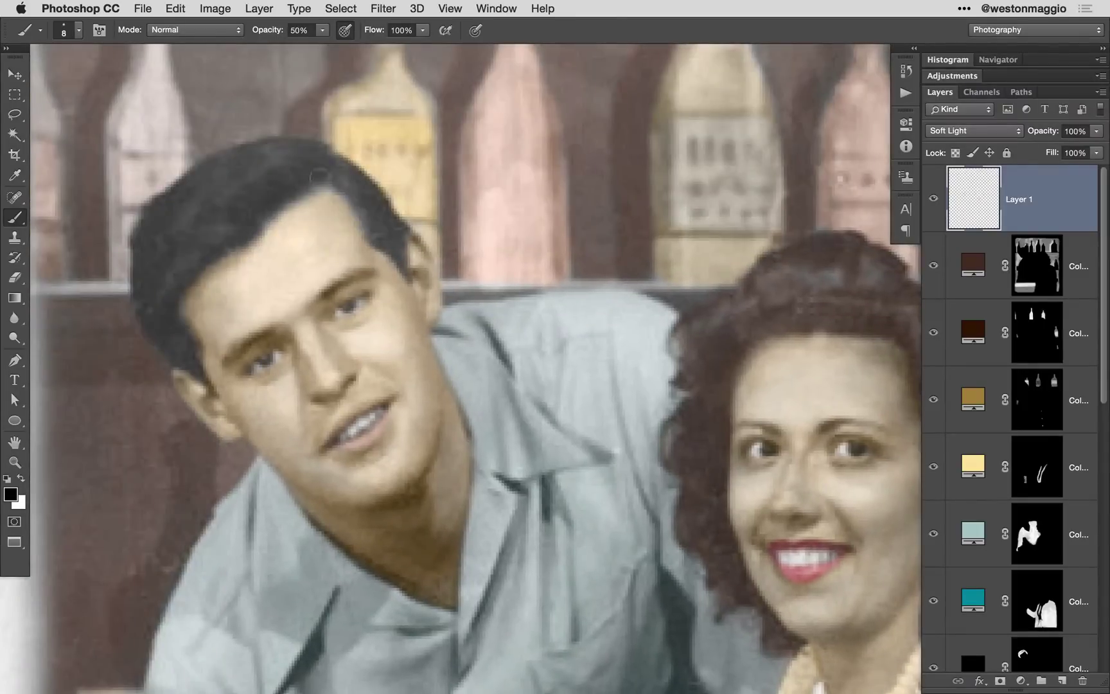
{"action": "key", "text": "bracketleft"}
{"action": "left_click_drag", "start_coordinate": [345, 194], "coordinate": [391, 262]}
{"action": "left_click_drag", "start_coordinate": [471, 454], "coordinate": [441, 280]}
{"action": "key", "text": "super+z"}
{"action": "key", "text": "super+minus"}
{"action": "key", "text": "super+minus"}
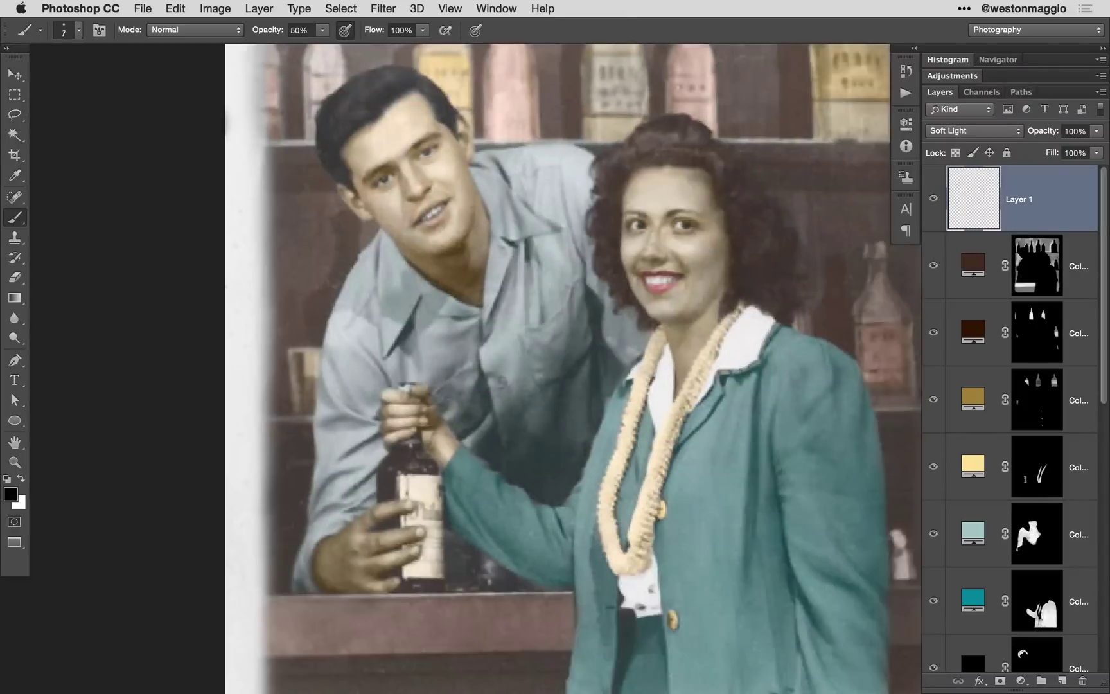
Lightly shade the man's shirt with a size-25 brush at 30% opacity
{"action": "key", "text": "bracketright"}
{"action": "key", "text": "bracketright"}
{"action": "key", "text": "bracketright"}
{"action": "key", "text": "bracketright"}
{"action": "key", "text": "bracketright"}
{"action": "key", "text": "3"}
{"action": "mouse_move", "coordinate": [598, 350]}
{"action": "left_mouse_down"}
{"action": "mouse_move", "coordinate": [514, 459]}
{"action": "mouse_move", "coordinate": [546, 350]}
{"action": "left_mouse_up"}
{"action": "key", "text": "bracketright"}
{"action": "left_click_drag", "start_coordinate": [578, 462], "coordinate": [338, 467]}
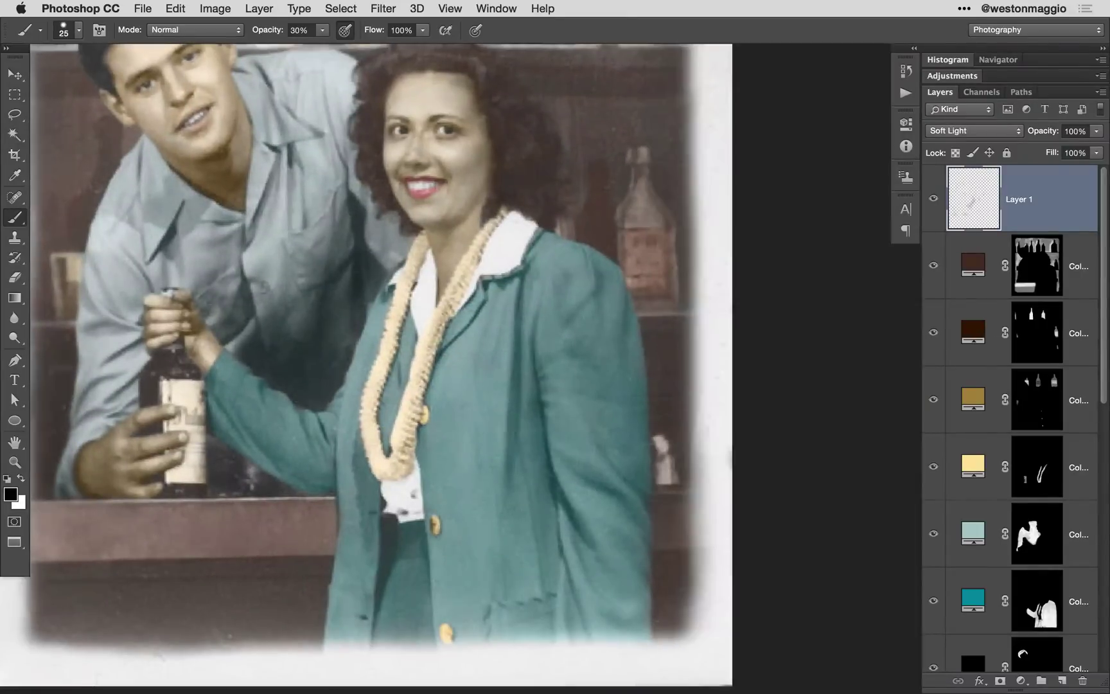
{"action": "left_click_drag", "start_coordinate": [586, 564], "coordinate": [560, 515]}
{"action": "mouse_move", "coordinate": [231, 99]}
{"action": "left_mouse_down"}
{"action": "mouse_move", "coordinate": [431, 260]}
{"action": "mouse_move", "coordinate": [526, 296]}
{"action": "mouse_move", "coordinate": [545, 159]}
{"action": "left_mouse_up"}
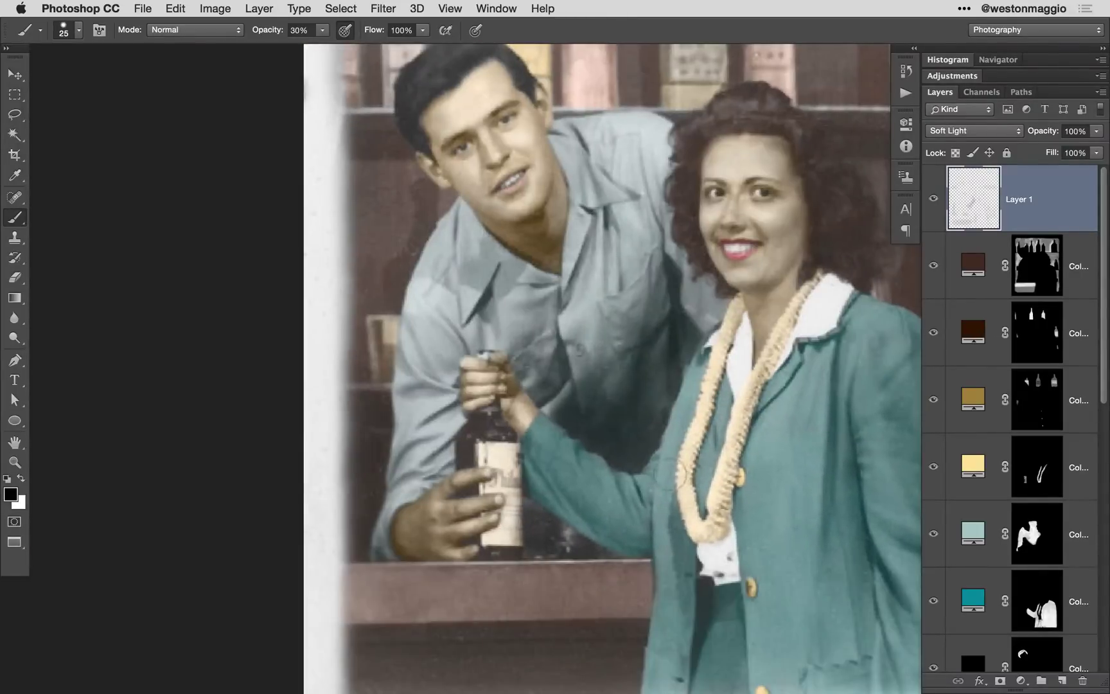
Darken the background behind the couple, then stamp a merged copy of the visible image
{"action": "left_click_drag", "start_coordinate": [845, 259], "coordinate": [640, 347]}
{"action": "left_click_drag", "start_coordinate": [360, 218], "coordinate": [537, 229]}
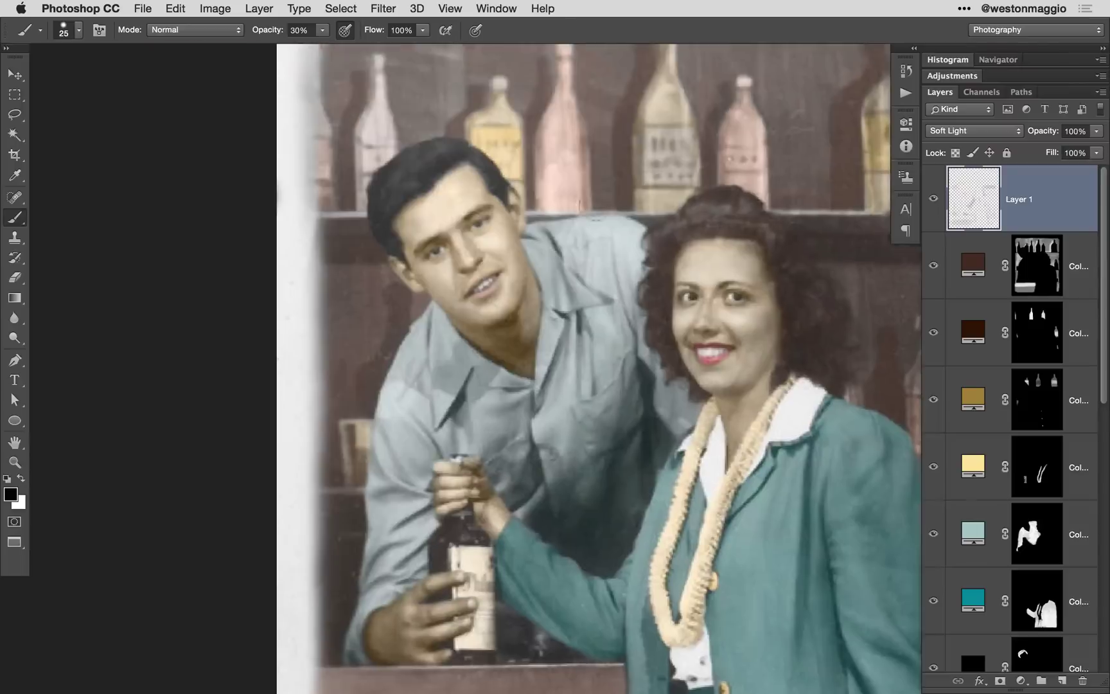
{"action": "left_click_drag", "start_coordinate": [324, 232], "coordinate": [347, 234]}
{"action": "left_click_drag", "start_coordinate": [655, 107], "coordinate": [597, 265]}
{"action": "scroll", "coordinate": [597, 265], "scroll_direction": "down", "scroll_amount": 5}
{"action": "key", "text": "bracketright"}
{"action": "key", "text": "bracketright"}
{"action": "key", "text": "bracketright"}
{"action": "key", "text": "bracketright"}
{"action": "key", "text": "bracketright"}
{"action": "key", "text": "bracketright"}
{"action": "key", "text": "bracketright"}
{"action": "key", "text": "bracketright"}
{"action": "key", "text": "bracketright"}
{"action": "left_click_drag", "start_coordinate": [475, 238], "coordinate": [678, 238]}
{"action": "key", "text": "super+z"}
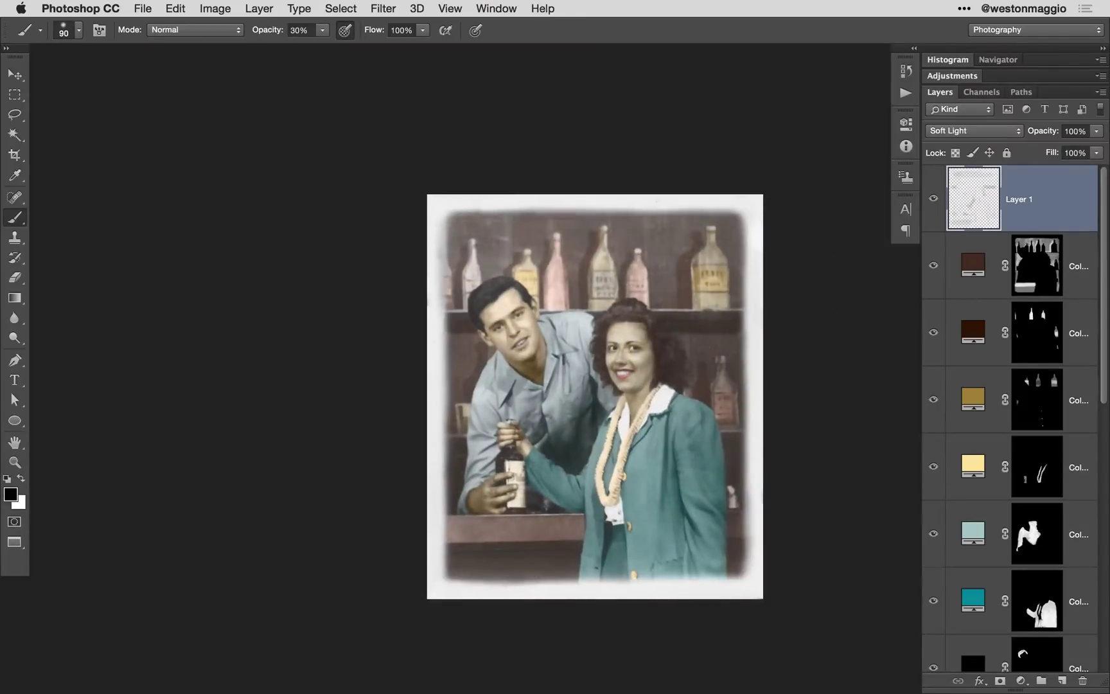
{"action": "key", "text": "super+plus"}
{"action": "key", "text": "bracketleft"}
{"action": "key", "text": "bracketleft"}
{"action": "key", "text": "bracketleft"}
{"action": "key", "text": "bracketleft"}
{"action": "key", "text": "bracketleft"}
{"action": "key", "text": "bracketleft"}
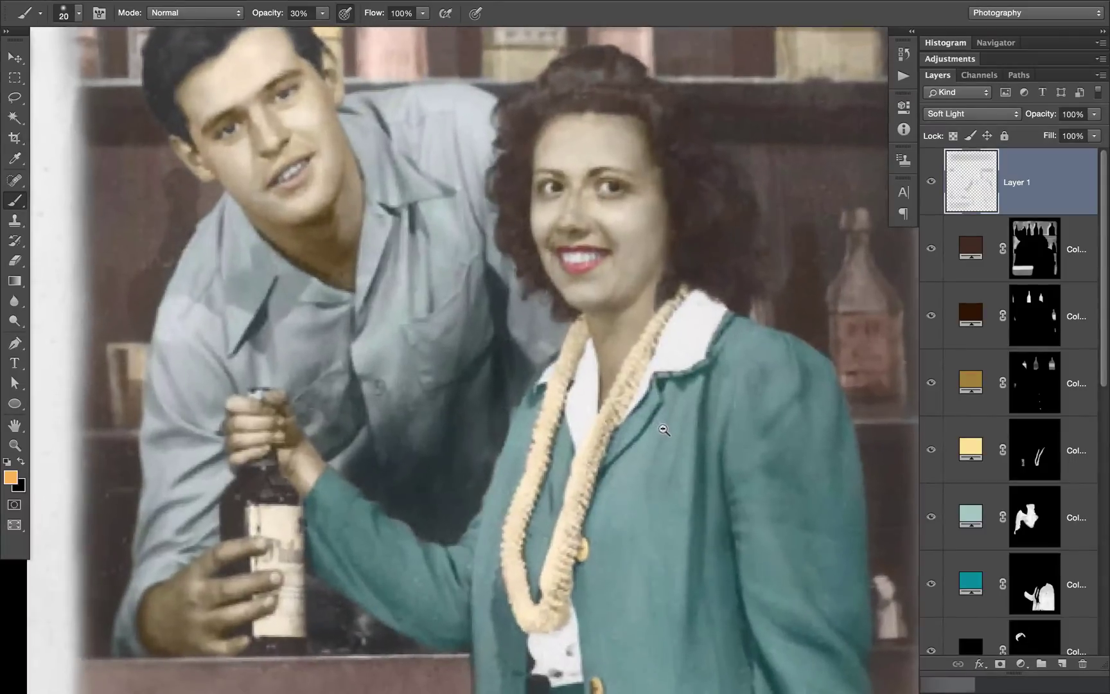
{"action": "left_click_drag", "start_coordinate": [657, 435], "coordinate": [642, 499]}
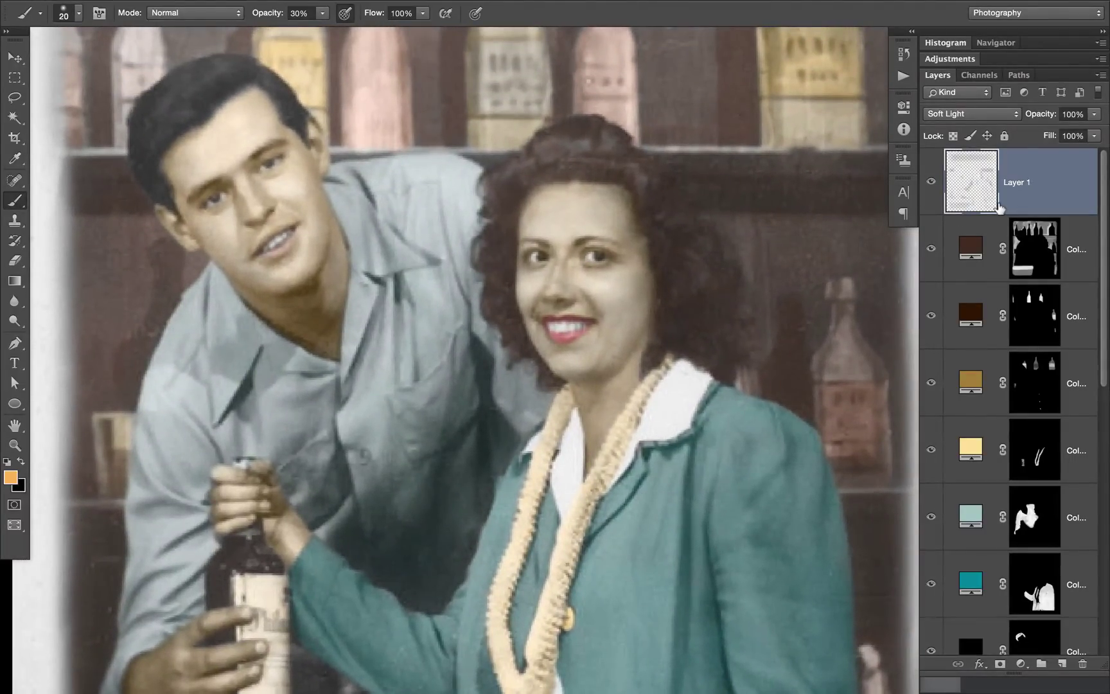
{"action": "key", "text": "ctrl+alt+shift+e"}
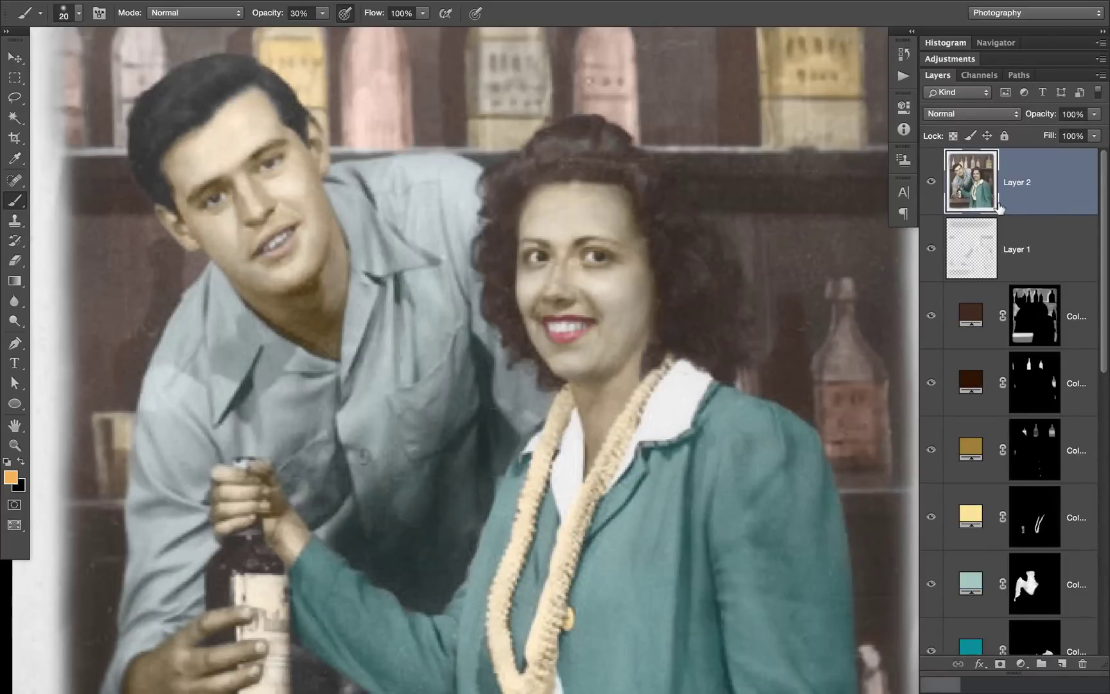
Set Layer 2 to Screen with a black layer mask, compare it, and add empty Layer 3
{"action": "left_click", "coordinate": [1008, 115]}
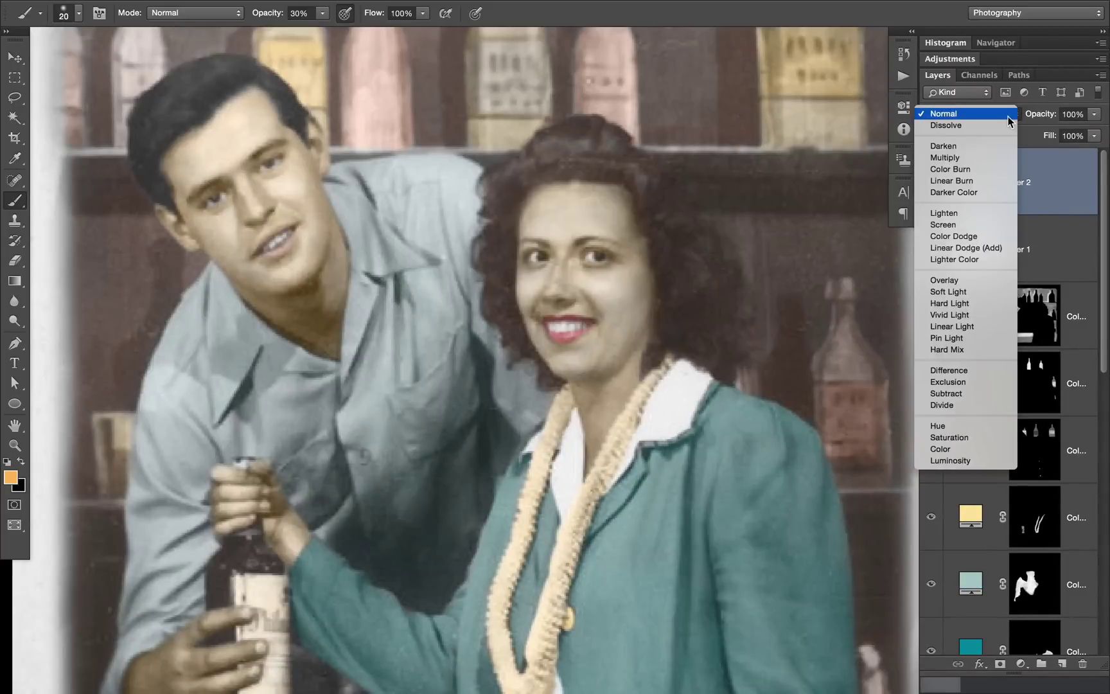
{"action": "left_click", "coordinate": [993, 225]}
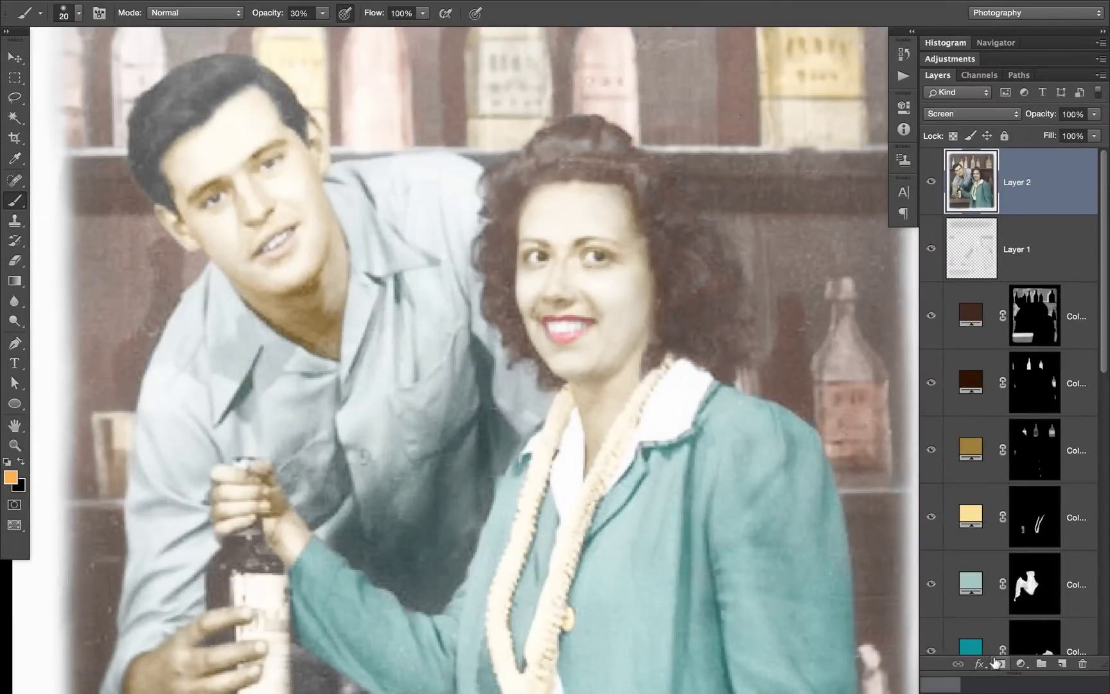
{"action": "left_click", "coordinate": [998, 664], "text": "alt"}
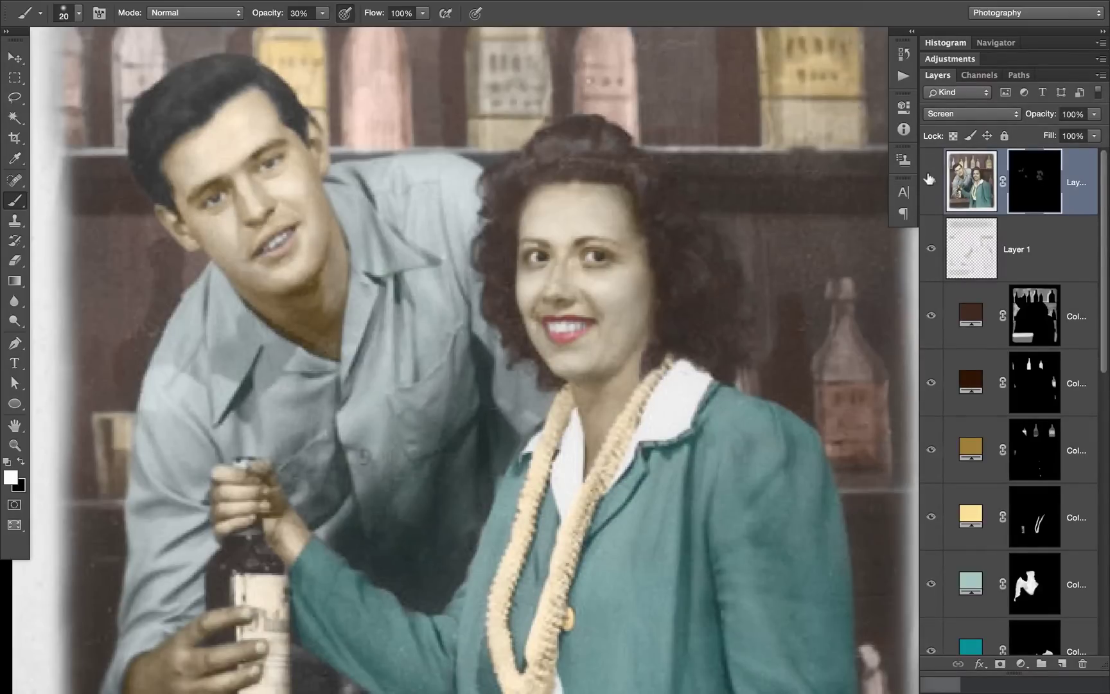
{"action": "left_click", "coordinate": [929, 180]}
{"action": "left_click", "coordinate": [930, 183]}
{"action": "left_click", "coordinate": [1060, 662]}
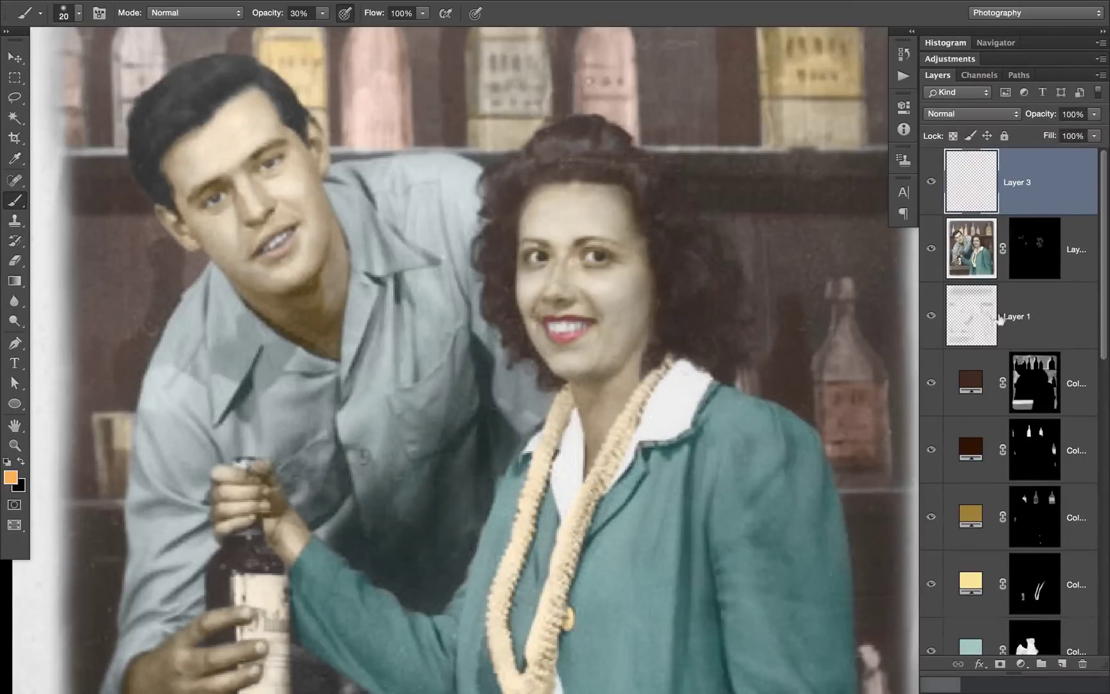
Set Layer 3 to Soft Light and make soft orange edb967 the painting colour
{"action": "left_click", "coordinate": [984, 114]}
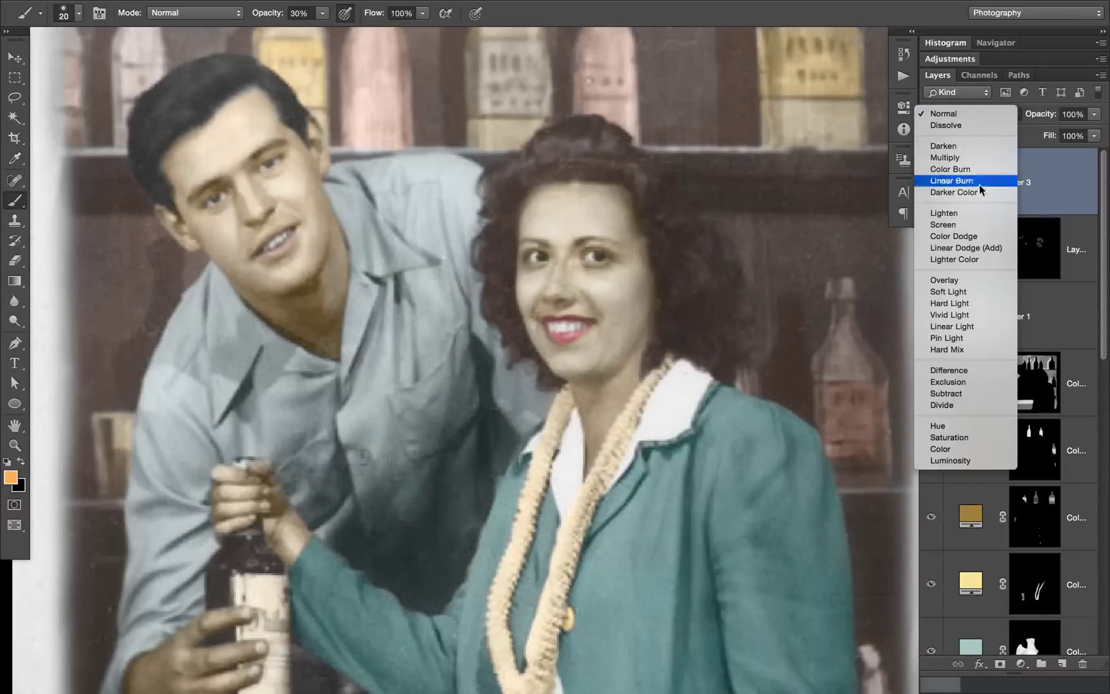
{"action": "left_click", "coordinate": [978, 298]}
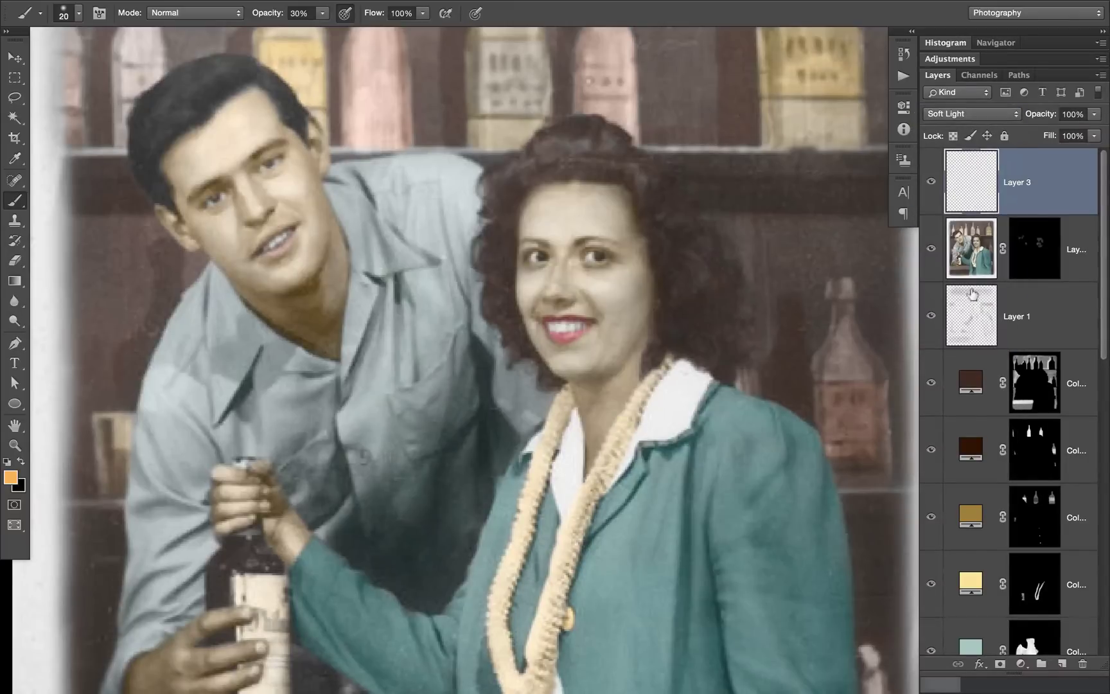
{"action": "left_click", "coordinate": [10, 477]}
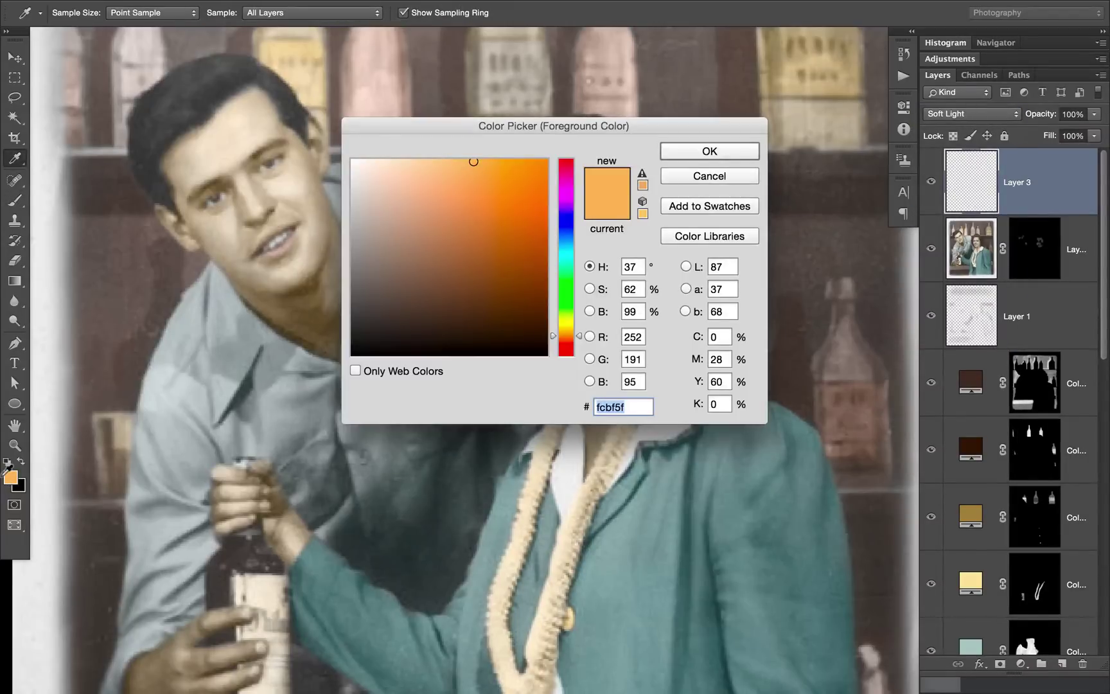
{"action": "left_click", "coordinate": [458, 172]}
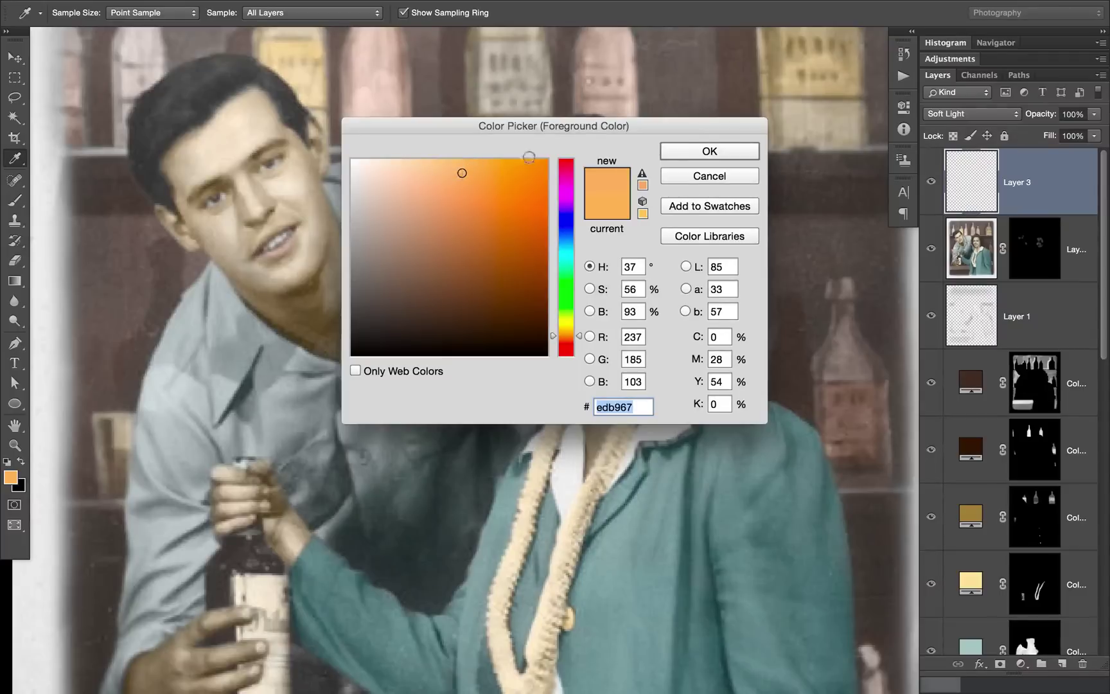
{"action": "left_click", "coordinate": [694, 153]}
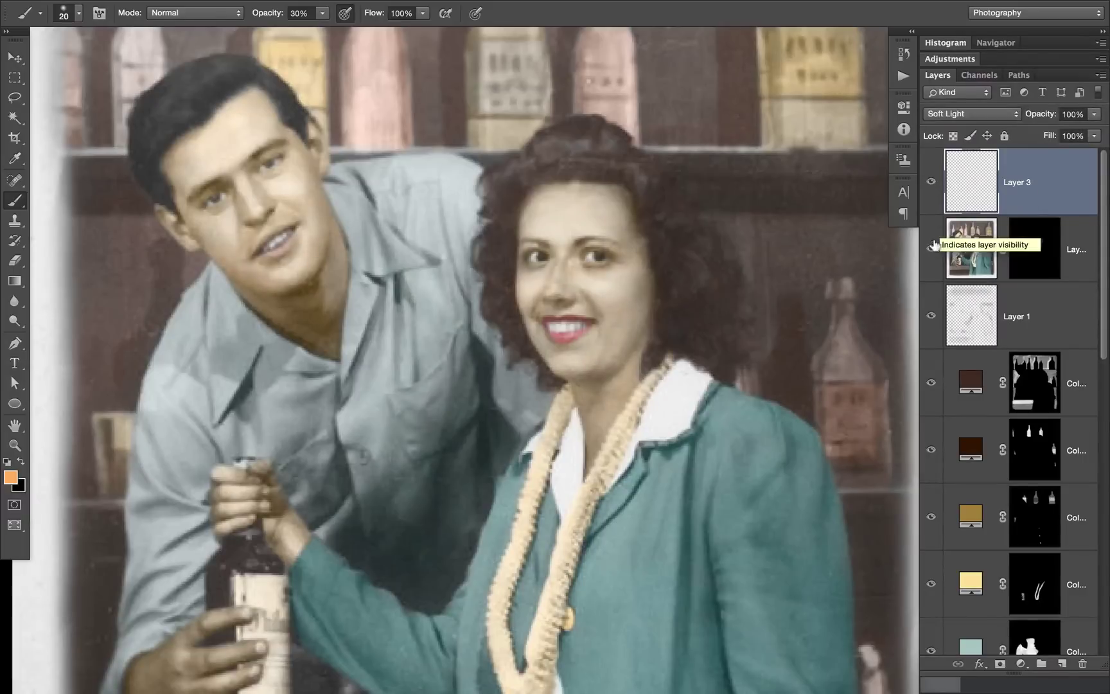
{"action": "left_click", "coordinate": [929, 183]}
{"action": "left_click", "coordinate": [929, 185]}
{"action": "key", "text": "ctrl+0"}
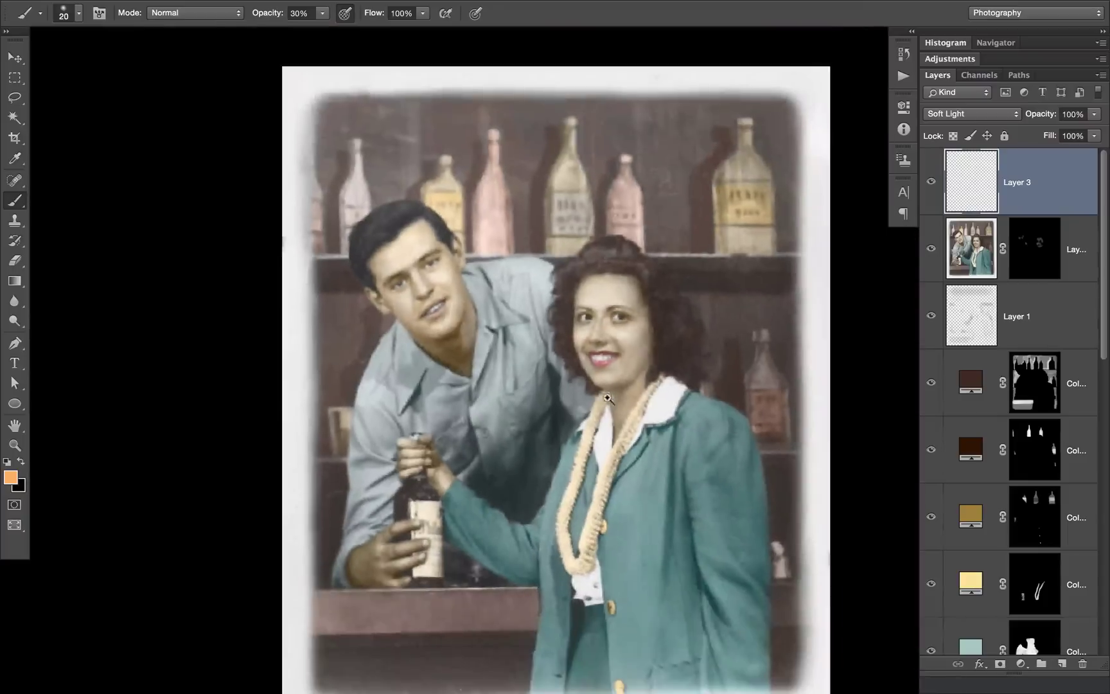